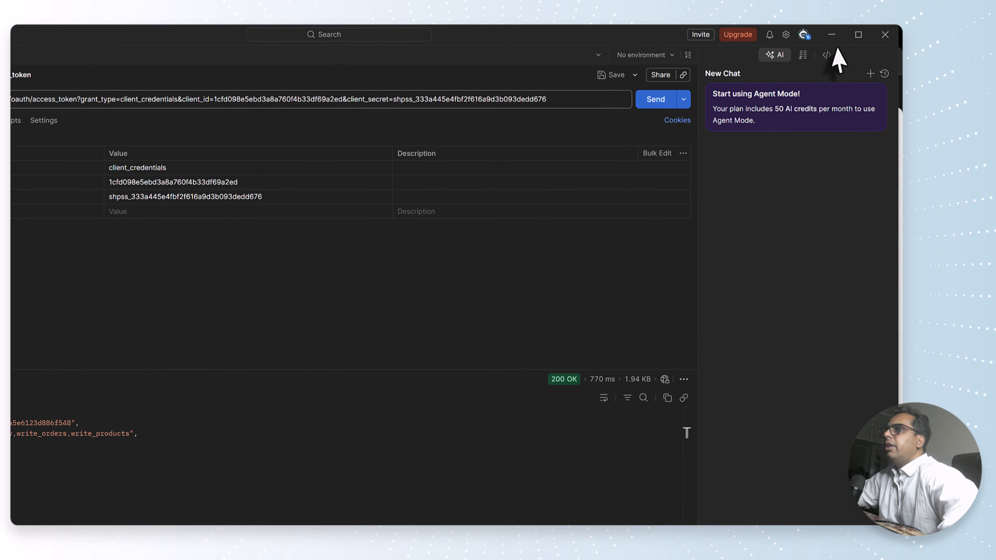
Switch to the Shopify admin in the browser and open the Dev Dashboard from the store's app development settings.
click(846, 32)
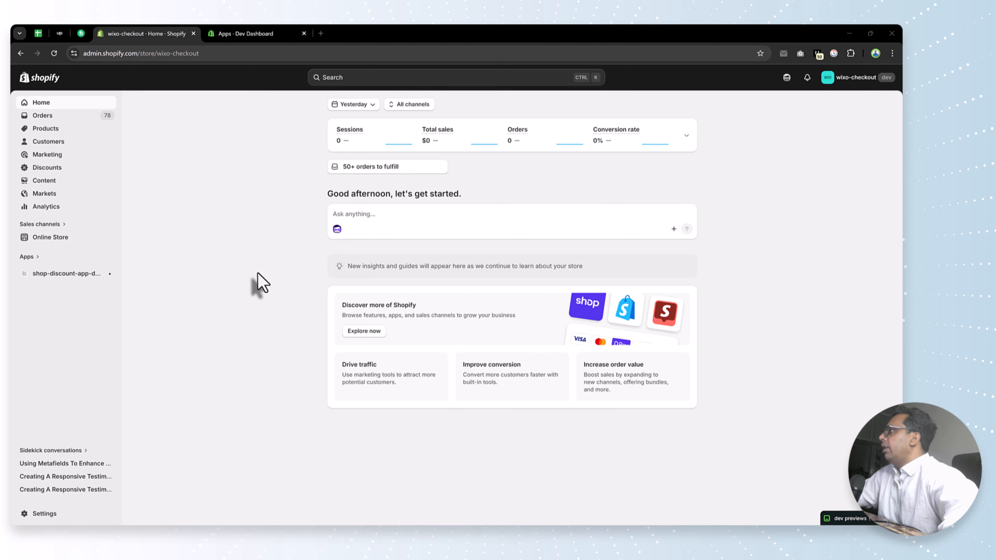
click(45, 516)
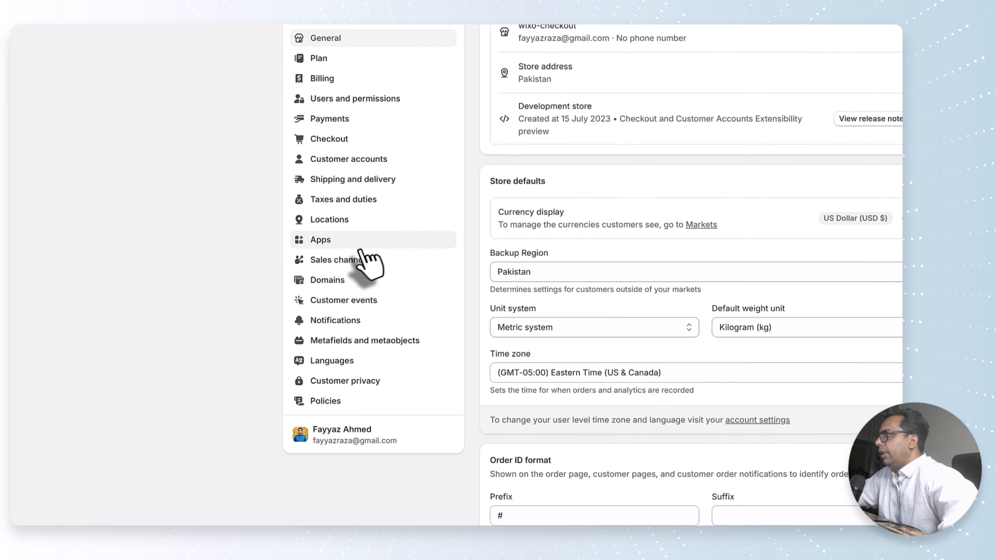
click(359, 244)
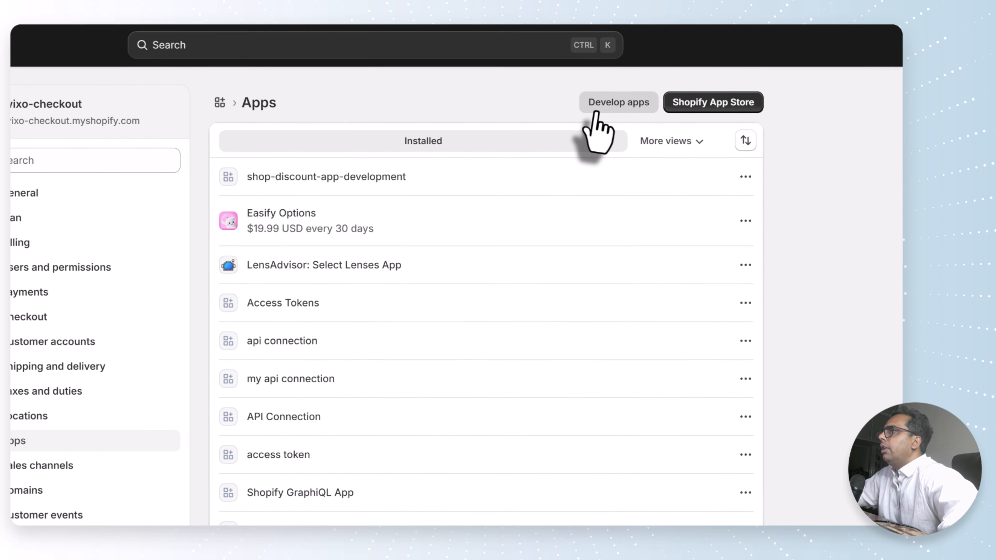
click(600, 108)
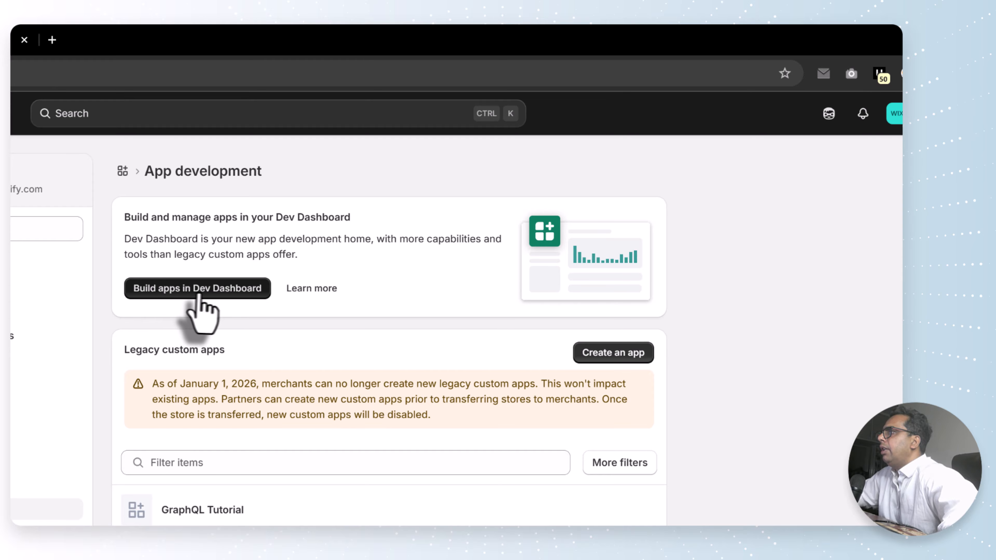
click(207, 295)
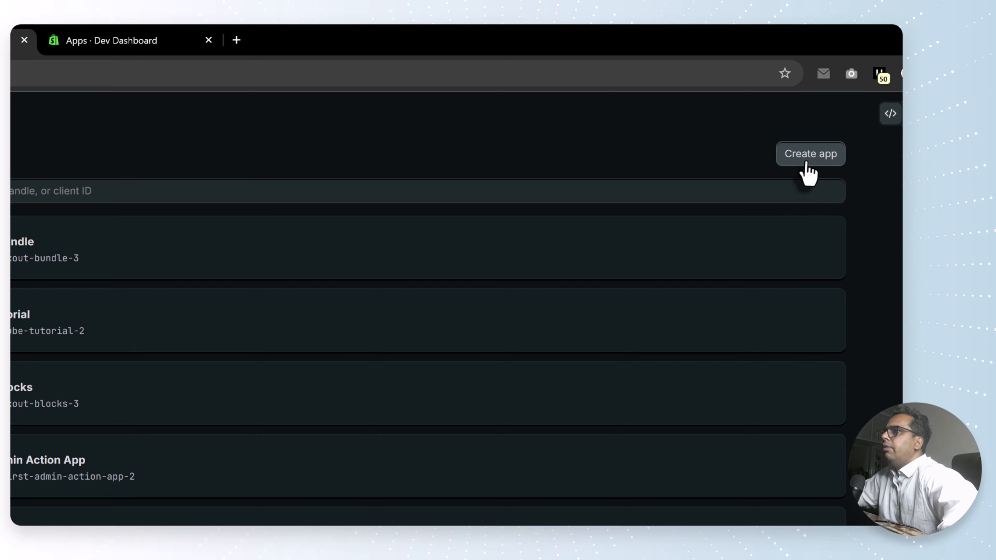
Create an app named Access Token from the Dev Dashboard.
click(807, 171)
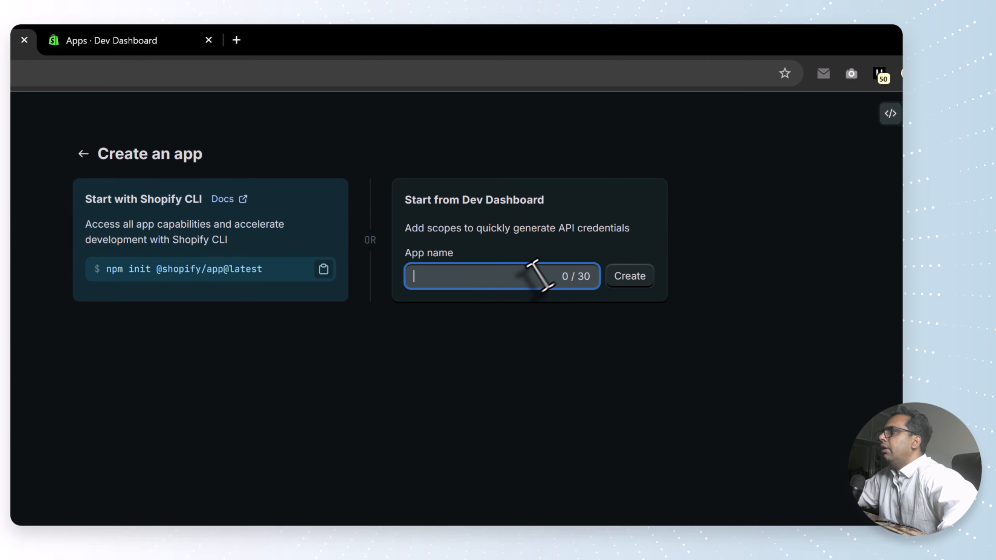
click(538, 276)
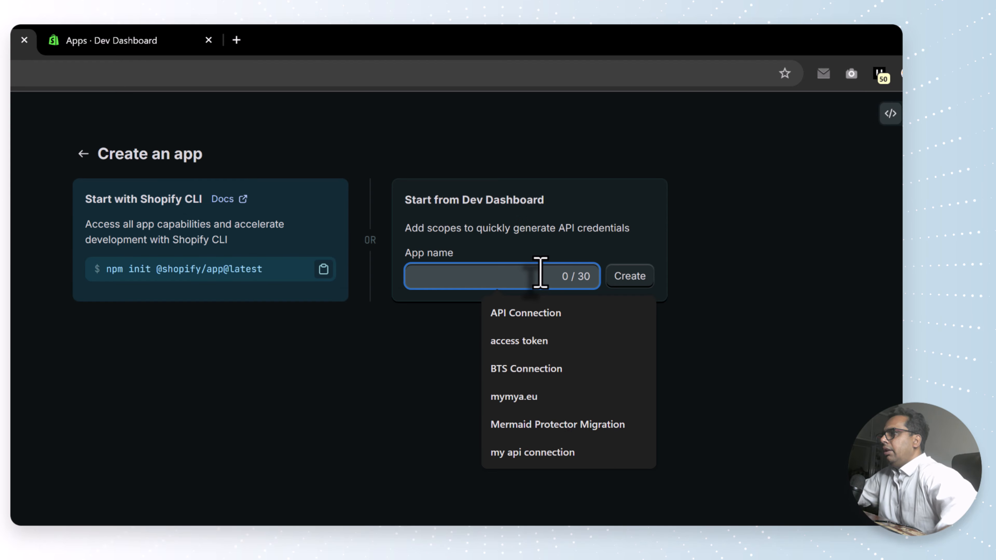
text(Access Token)
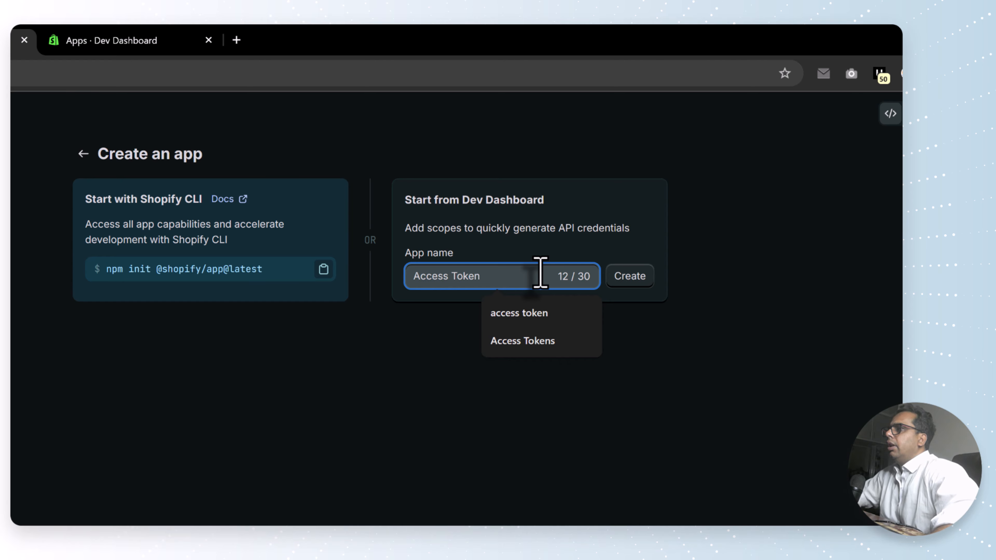
click(731, 264)
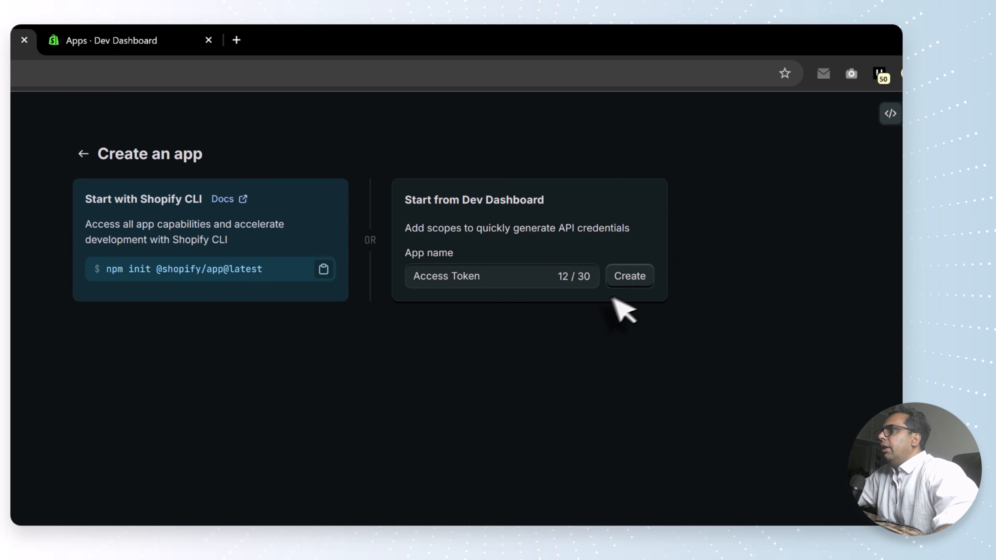
click(627, 278)
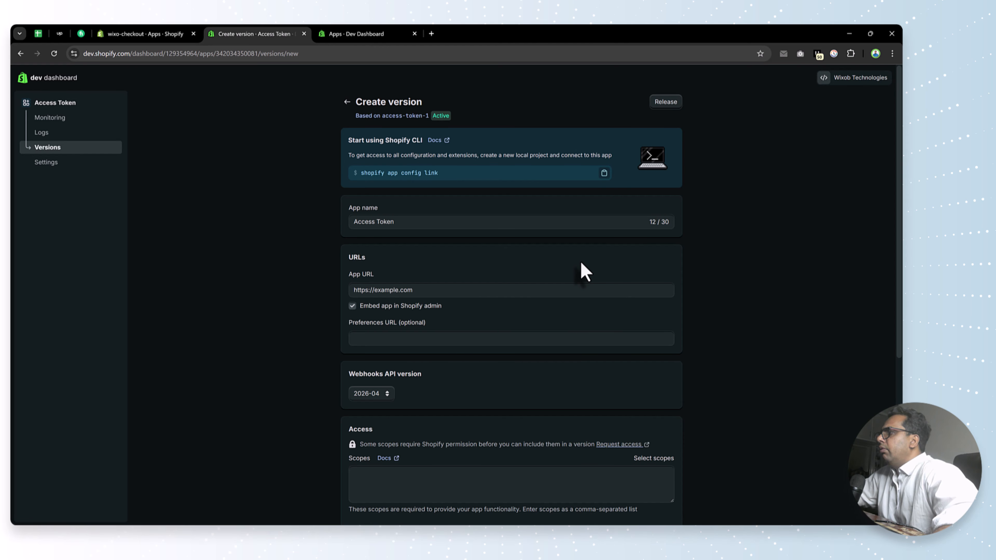
Find the products scopes for the app's required access and select read_products and write_products.
scroll(582, 262, down, 3)
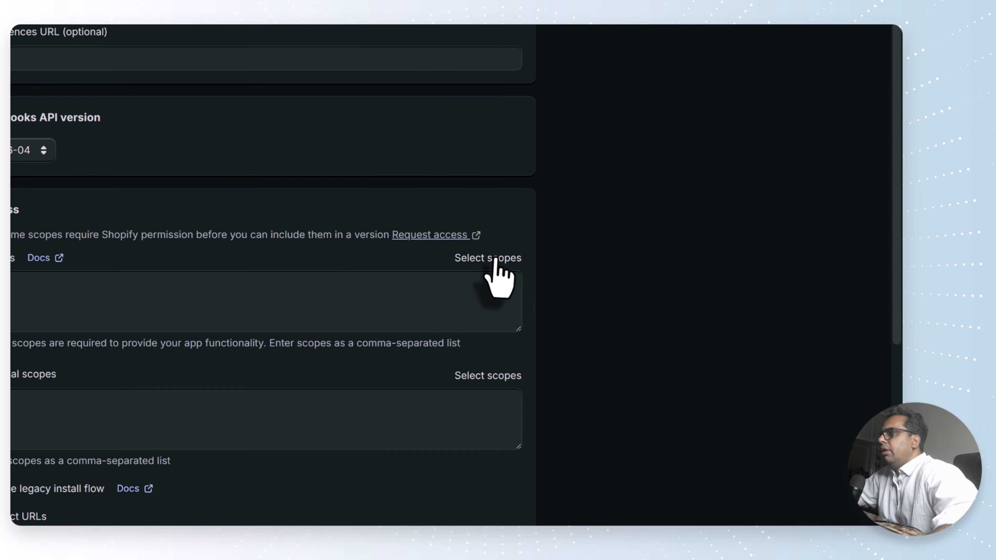
click(653, 365)
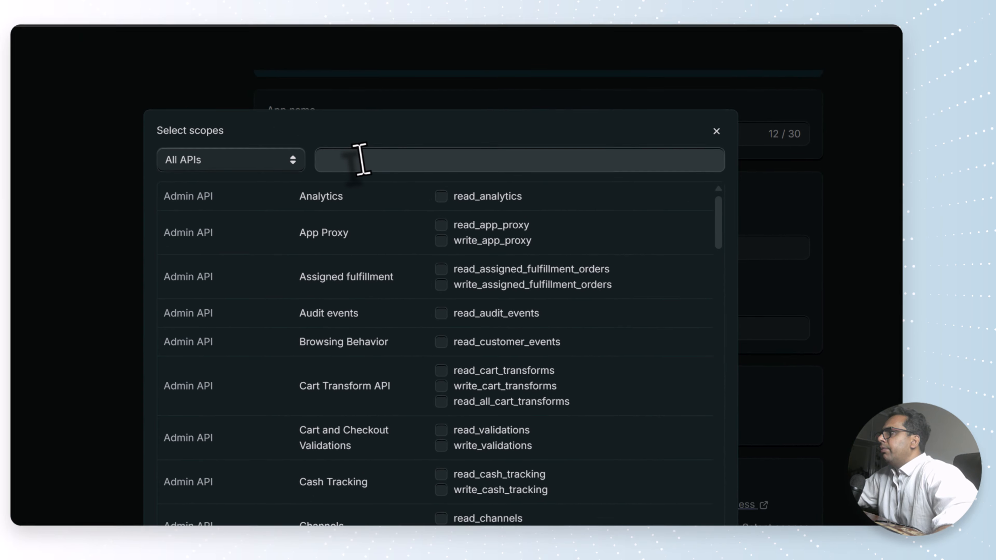
click(358, 160)
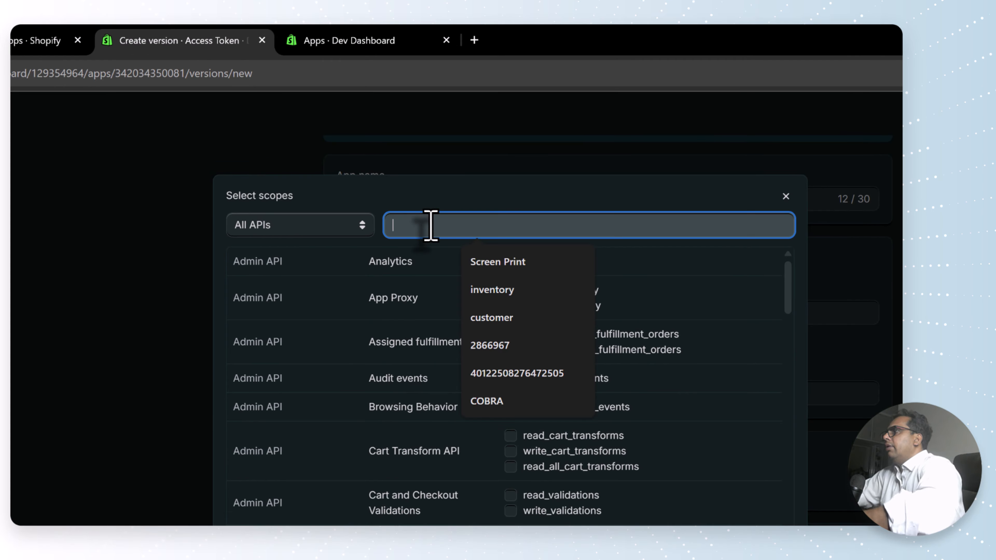
text(products)
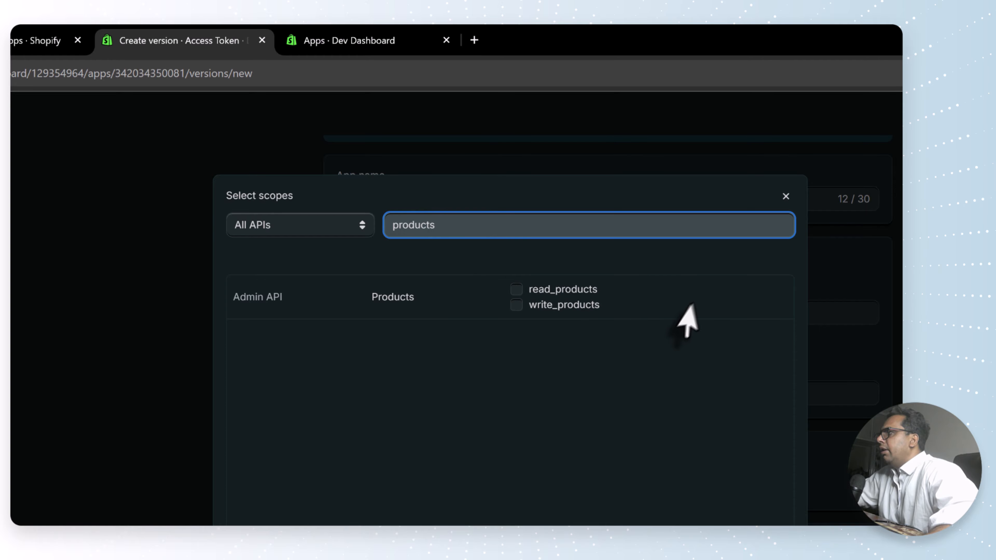
click(587, 293)
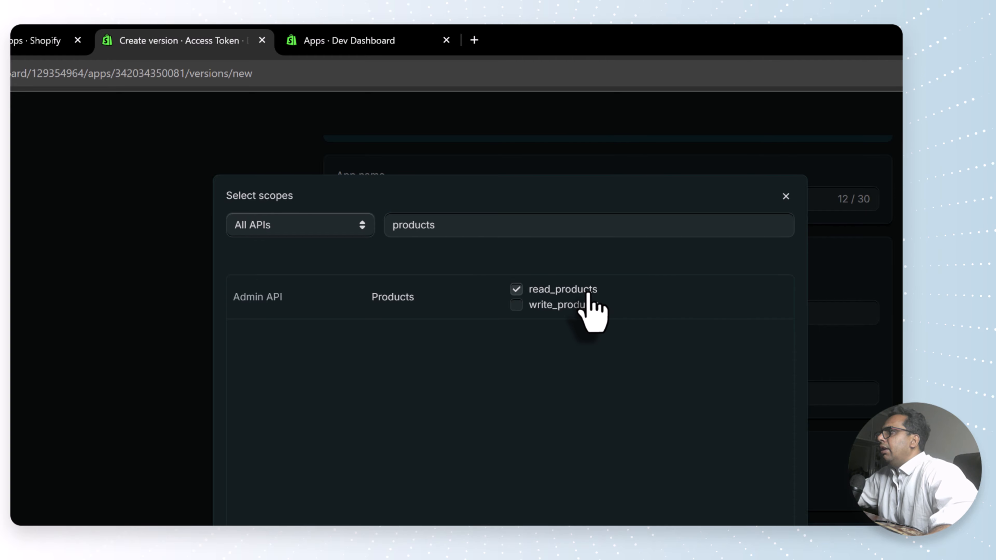
click(520, 307)
Search the scopes for orders and select read_orders and write_orders.
click(478, 225)
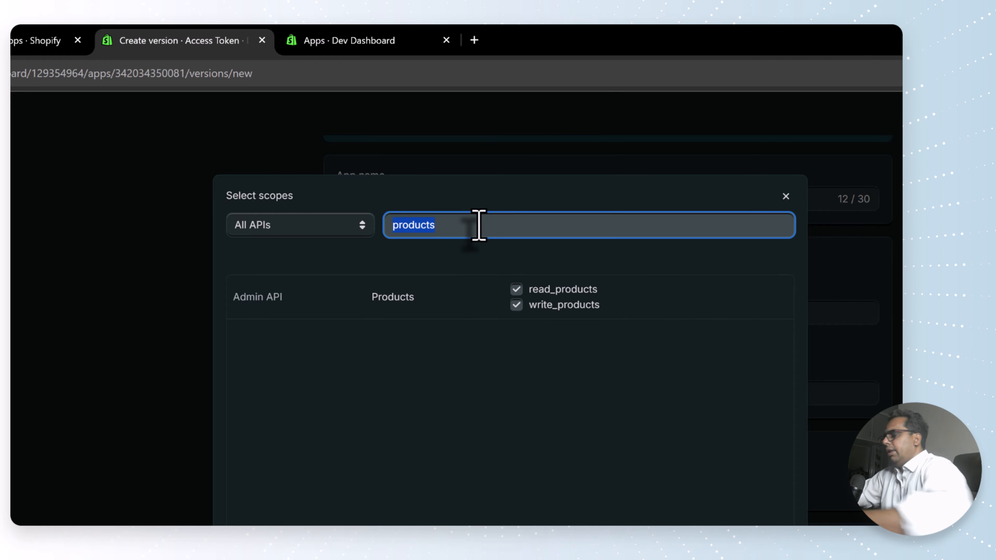
text(orders)
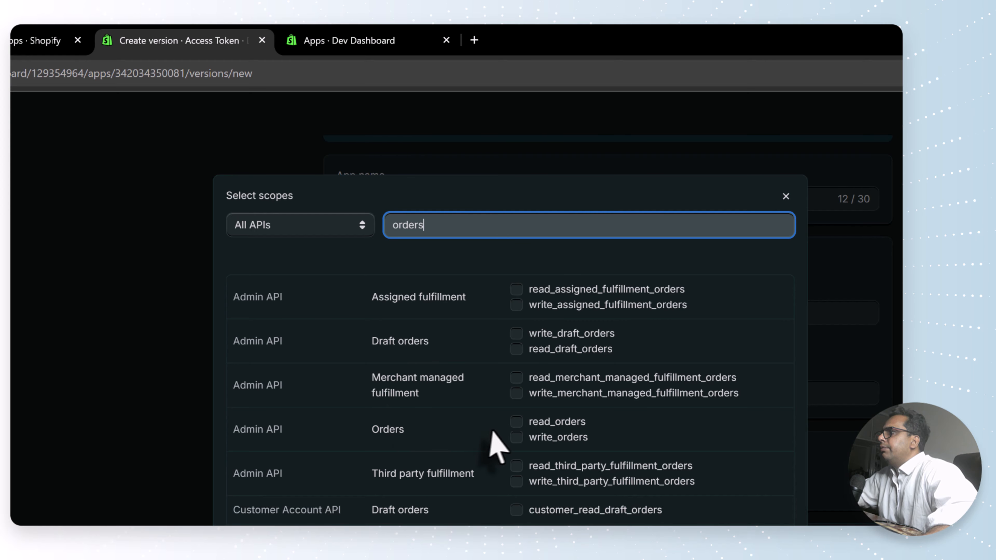
click(544, 427)
click(545, 437)
Search the scopes for customers and select the Admin API scopes read_customers and write_customers.
click(463, 230)
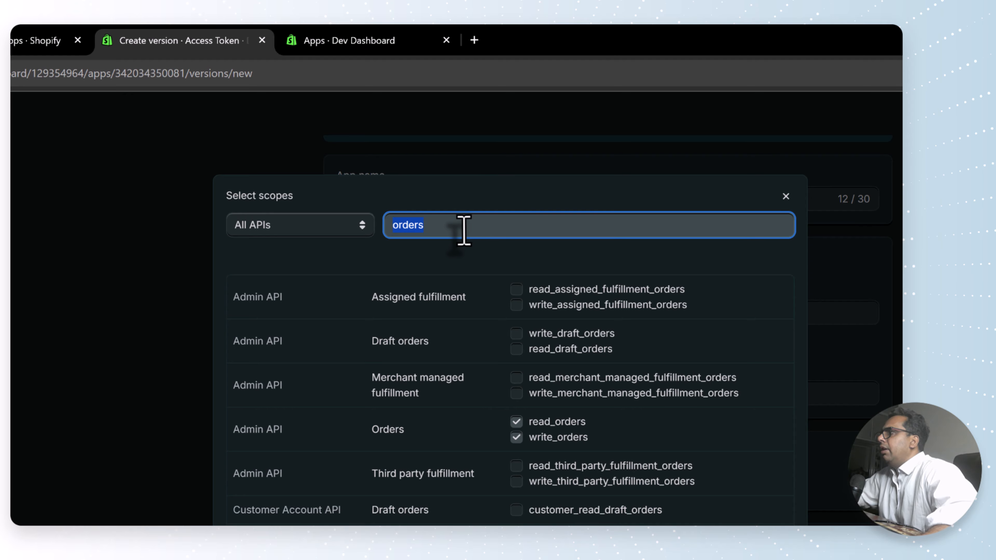
text(customers)
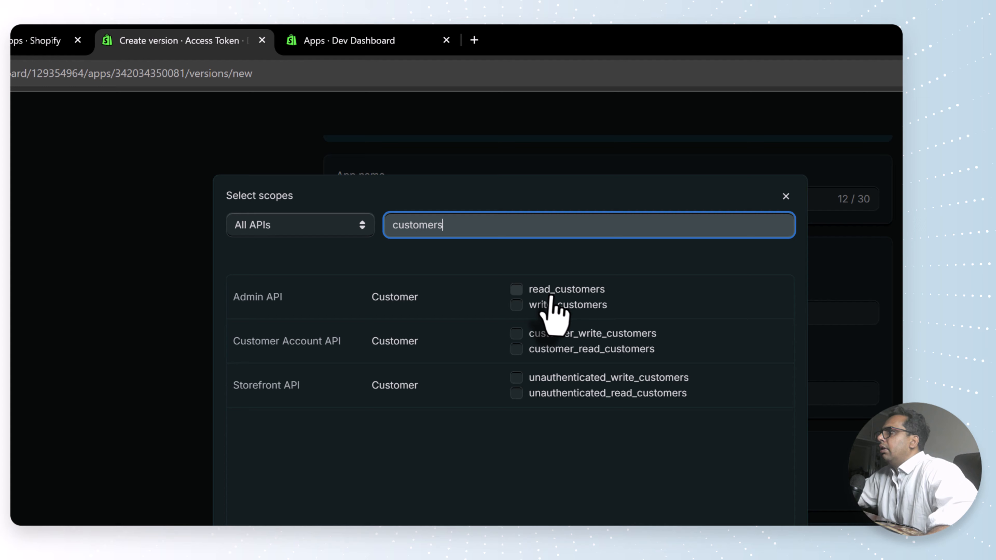
click(551, 295)
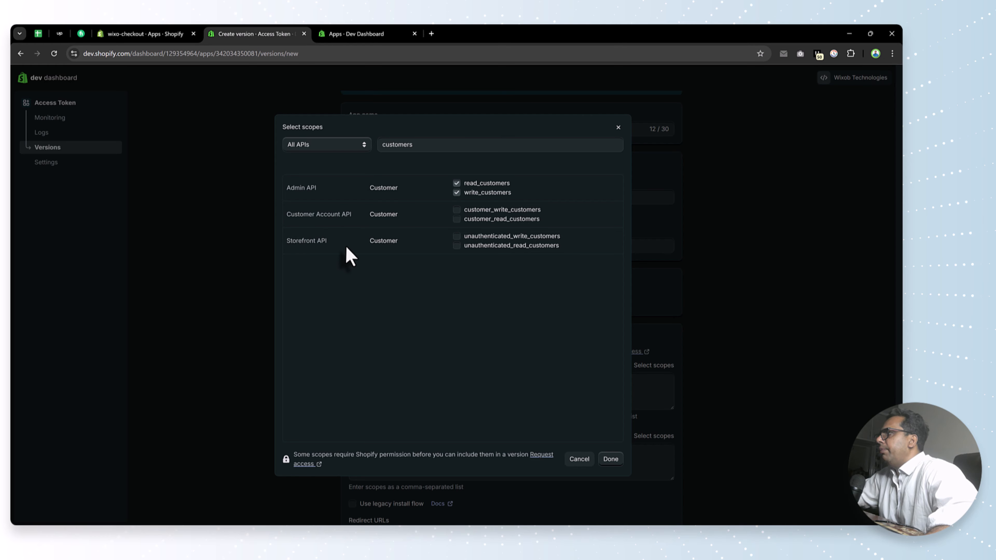
drag(282, 187, 321, 189)
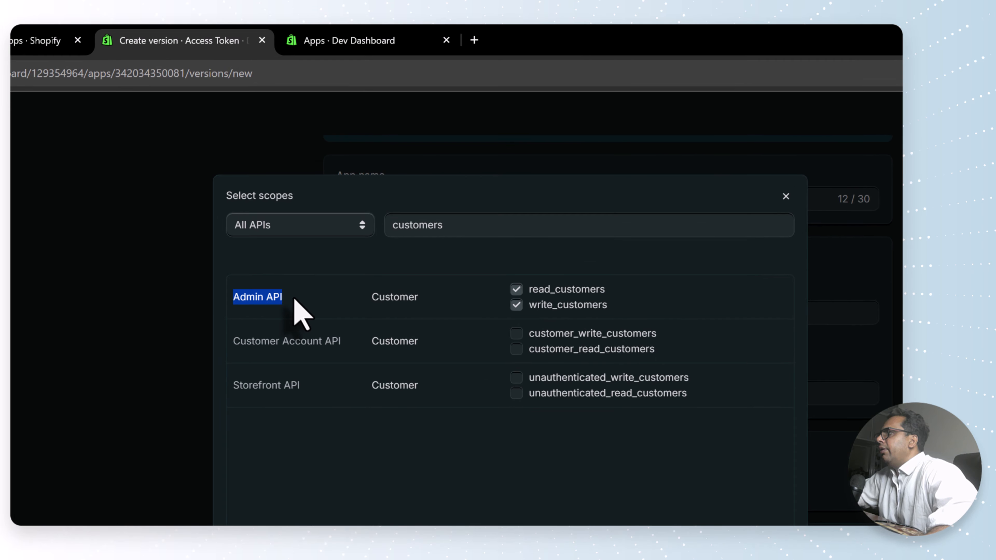
Search the scopes for inventory, select write_inventory and read_inventory, and apply the scope selection.
click(436, 225)
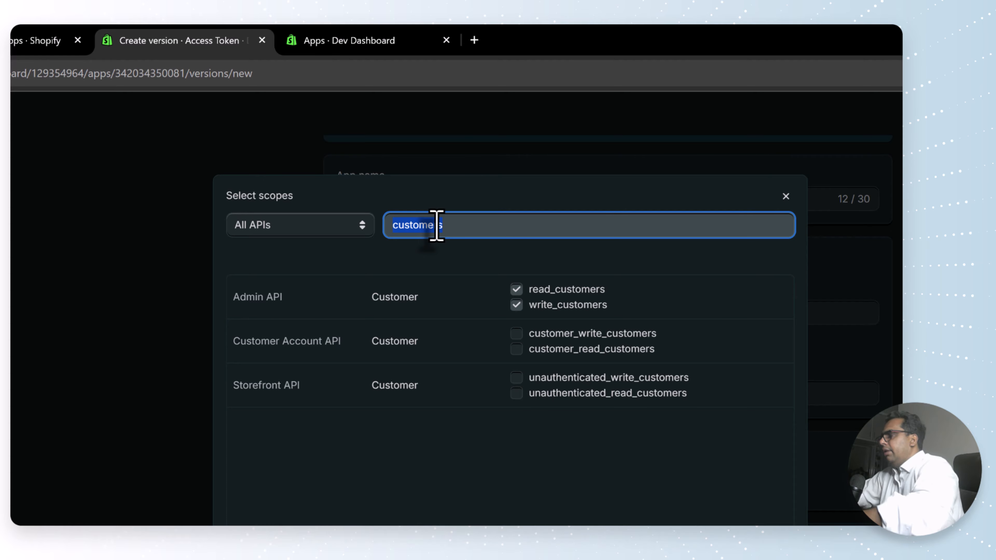
text(inventory)
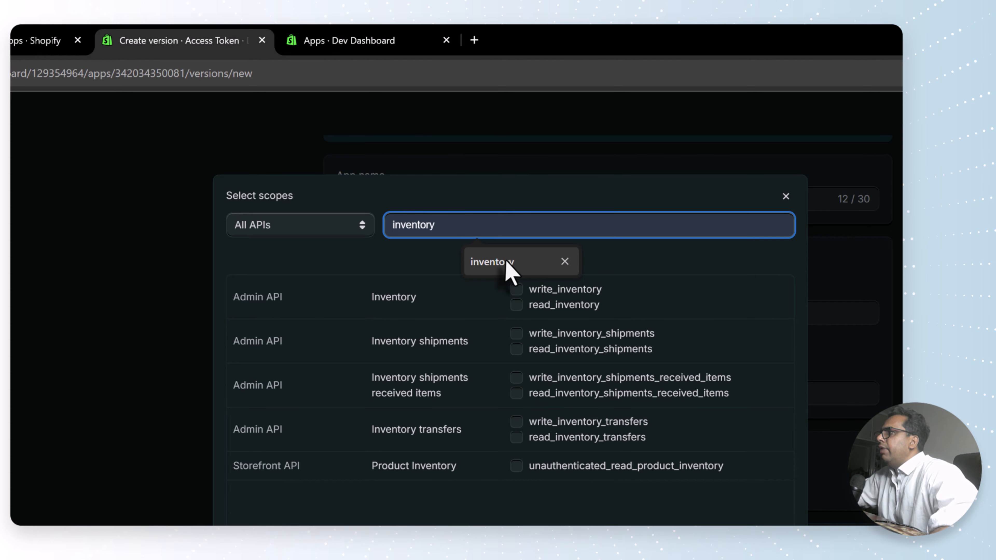
click(509, 270)
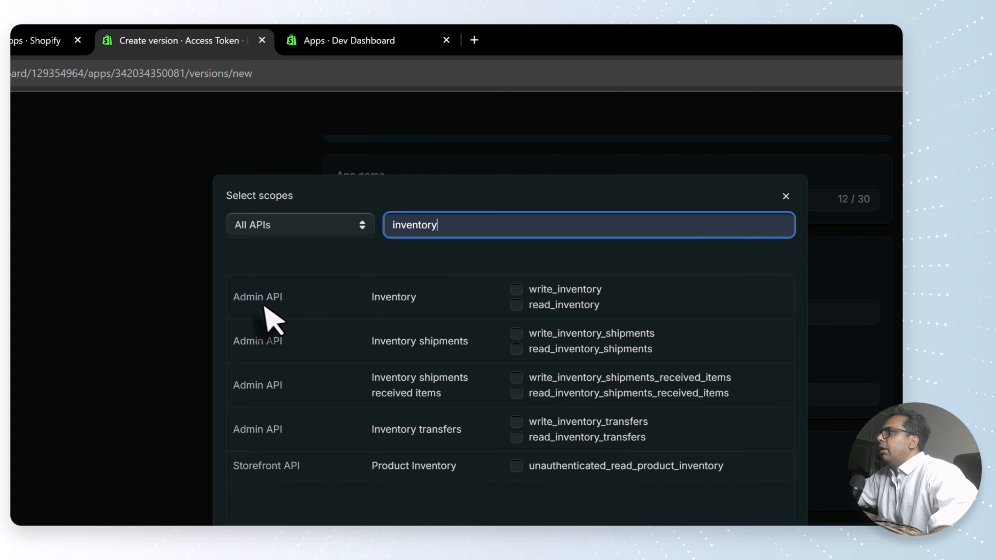
click(534, 294)
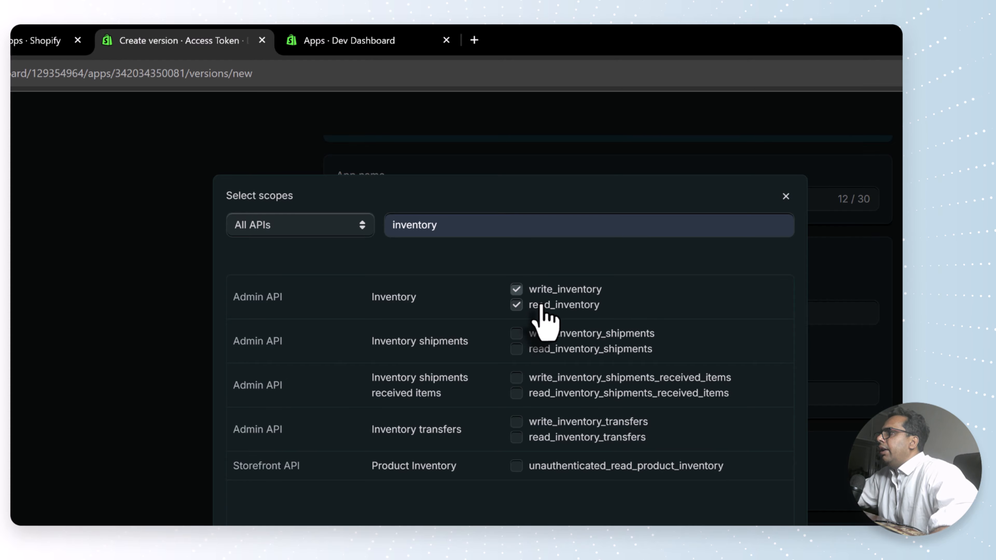
click(612, 459)
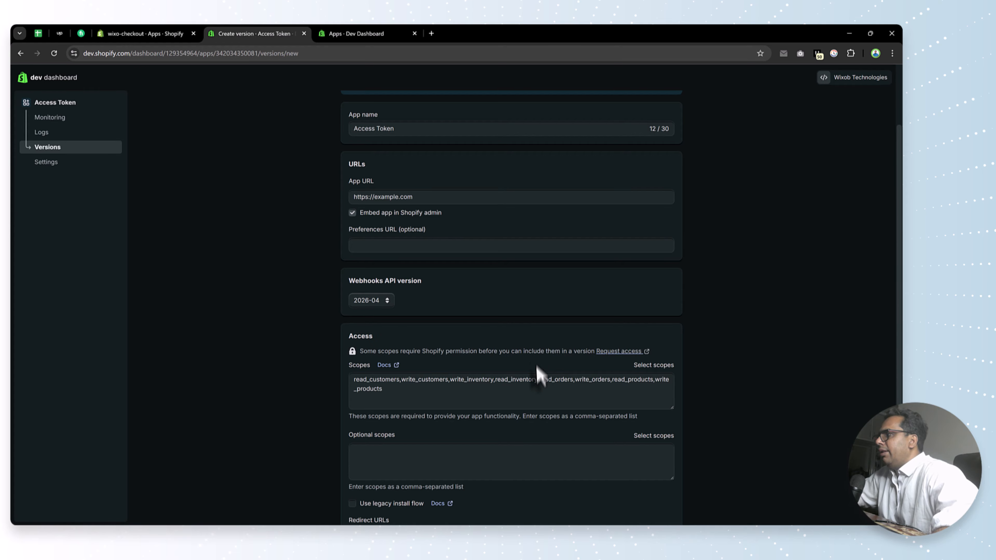
Release the new app version with the version name and message left blank.
scroll(540, 378, down, 5)
click(655, 503)
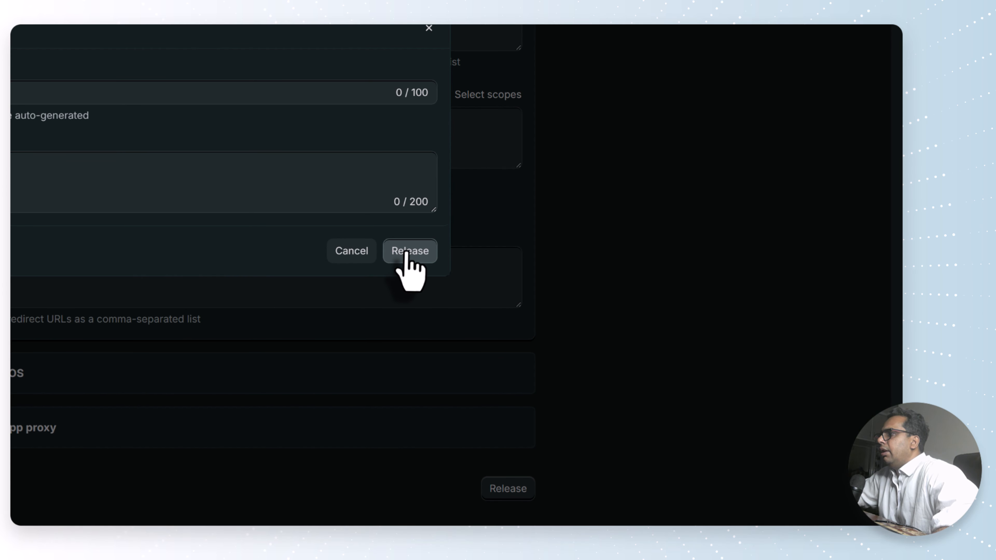
click(405, 253)
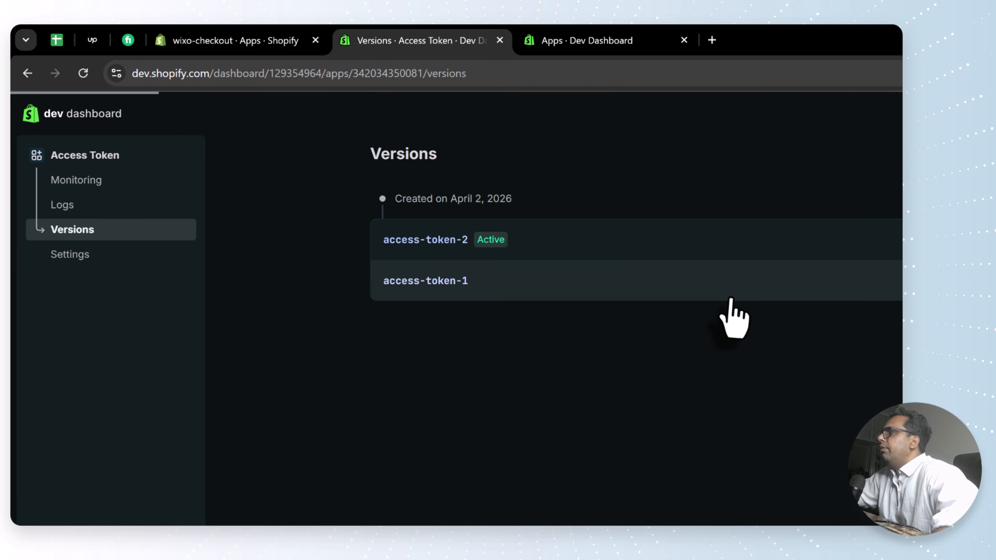
Review the access scopes of the released version and the credentials in the app's settings.
click(721, 297)
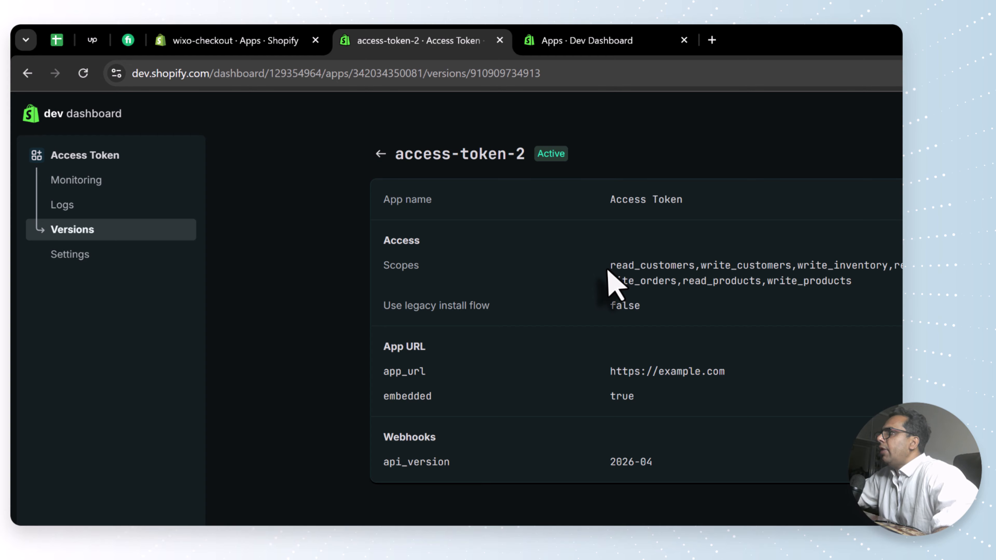
drag(607, 270, 846, 282)
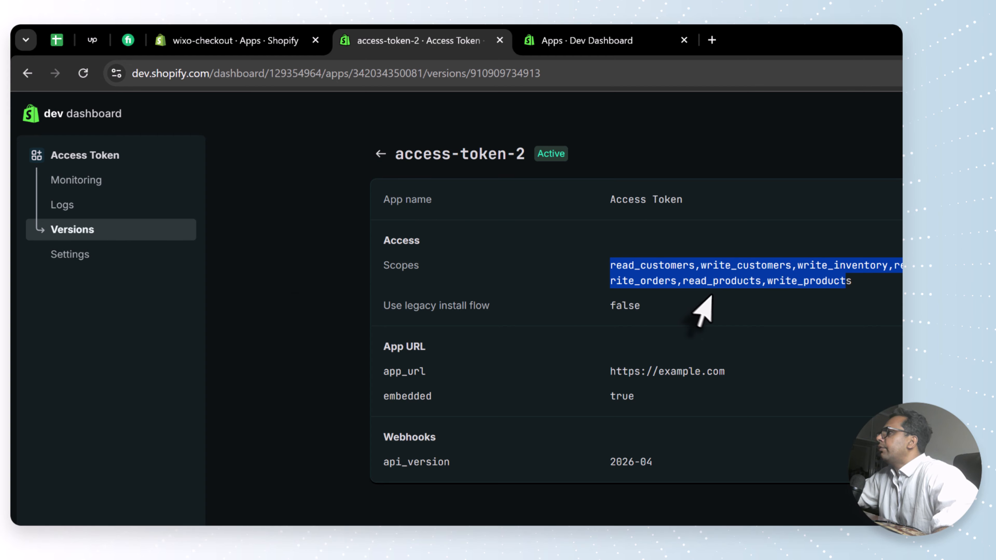
click(81, 257)
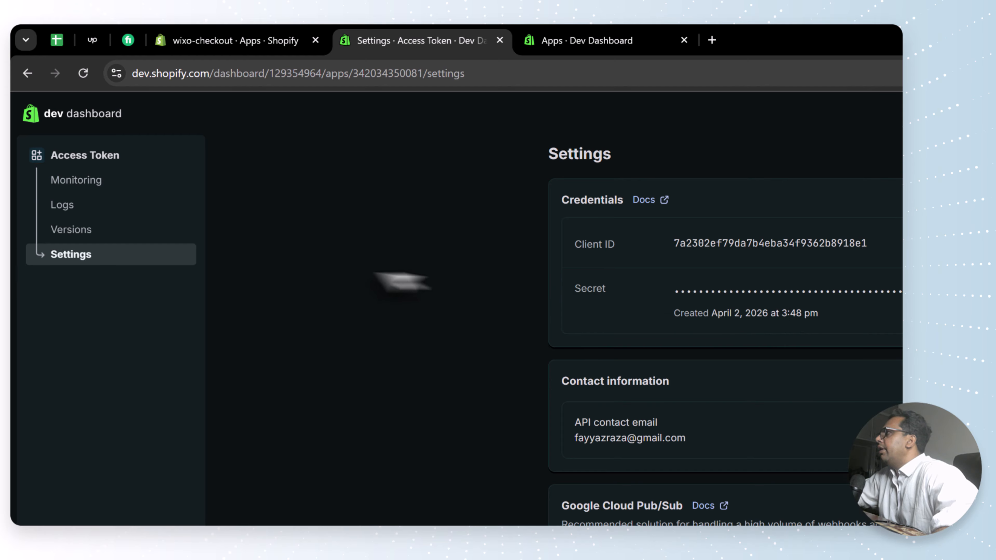
Install the Access Token app on the wixo-checkout store from the app's overview.
click(98, 157)
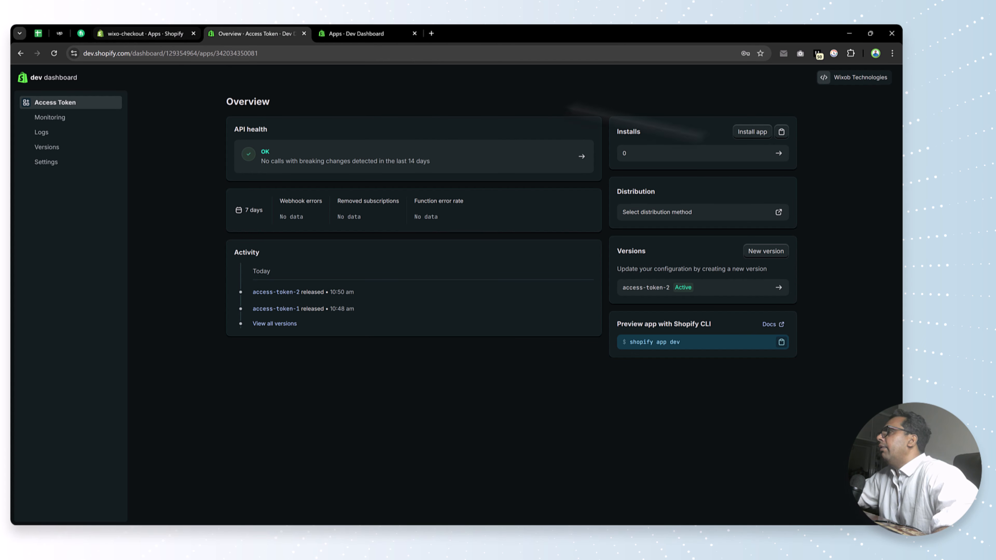
click(749, 133)
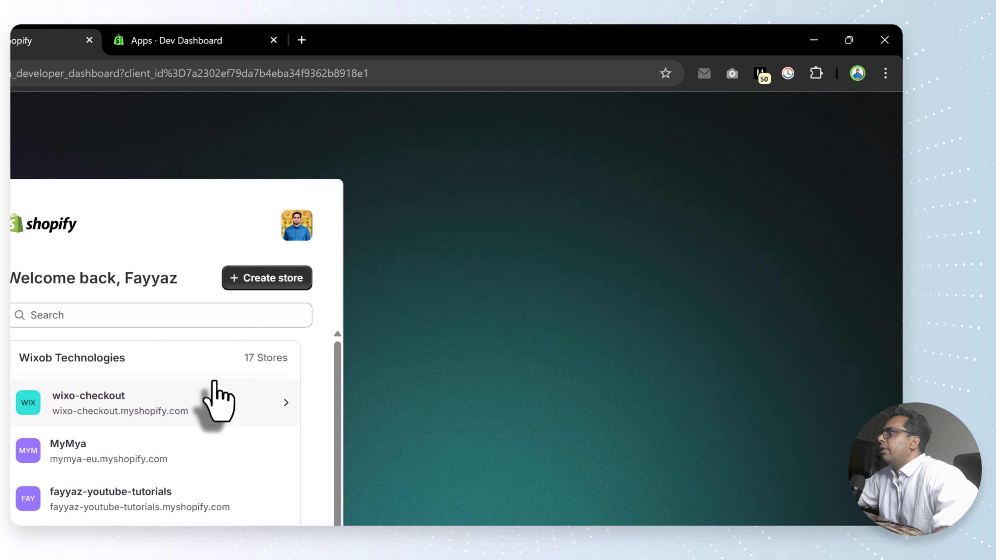
click(213, 381)
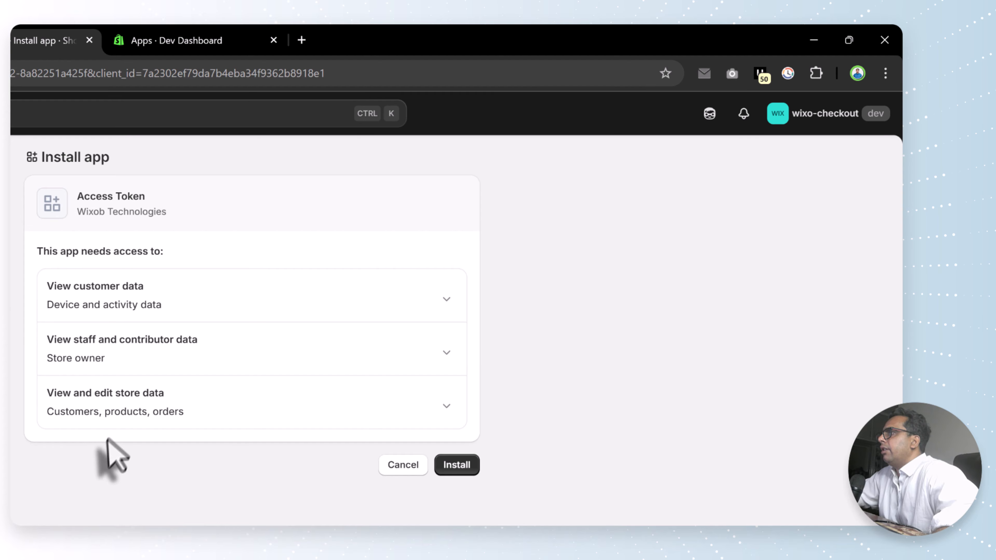
click(455, 465)
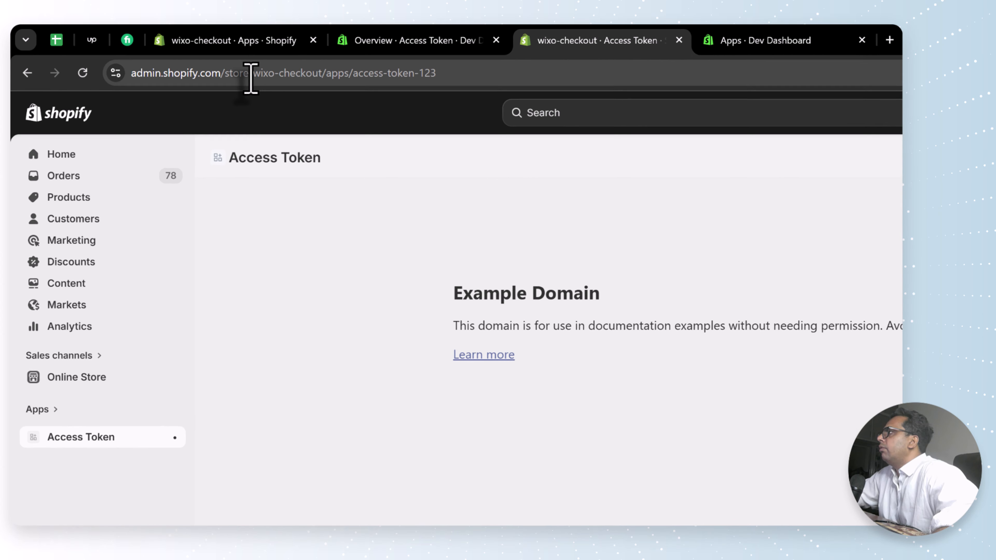
Copy the store handle wixo-checkout from the Shopify admin address and paste it as the URL of a new Postman request.
drag(253, 74, 325, 75)
key(ctrl+c)
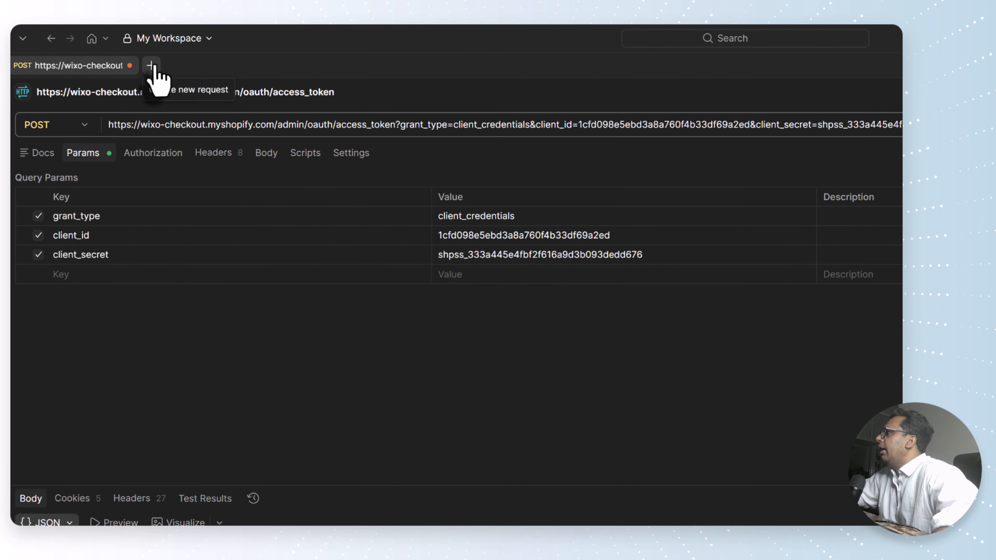
click(151, 66)
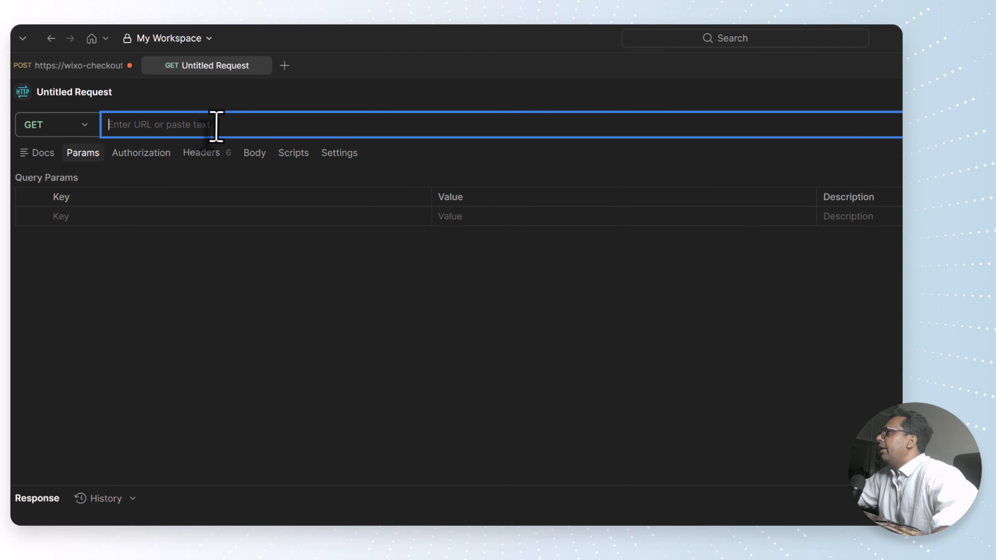
key(ctrl+v)
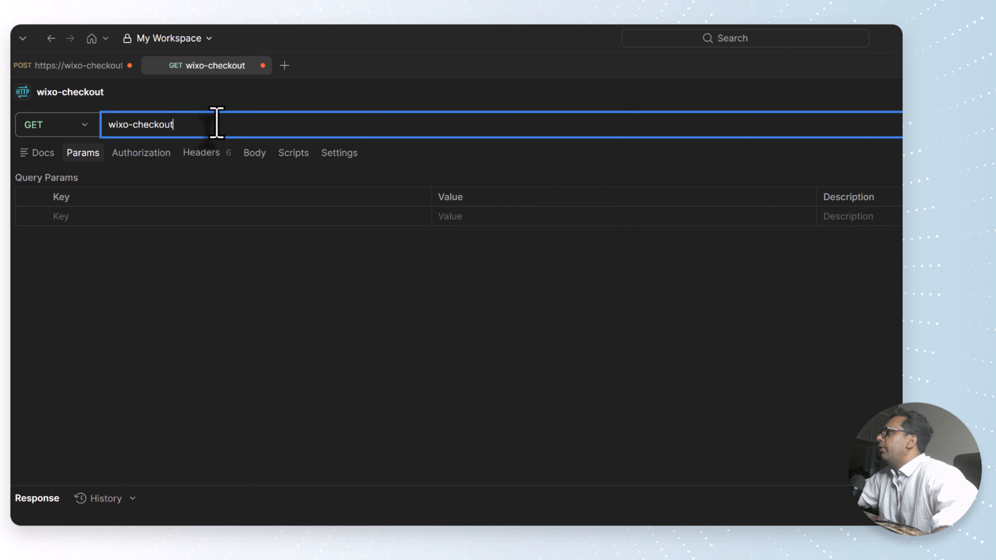
click(78, 67)
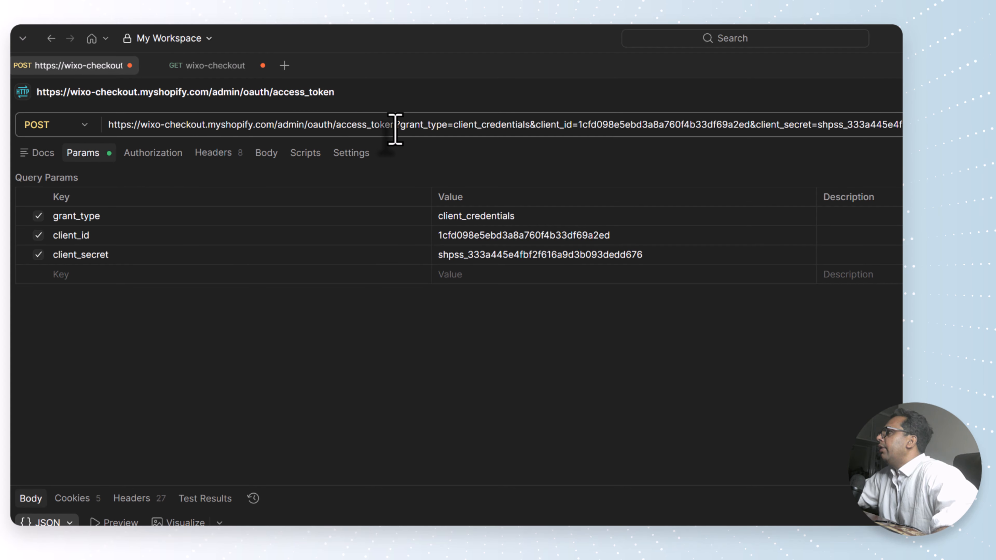
drag(395, 125, 106, 125)
key(ctrl+c)
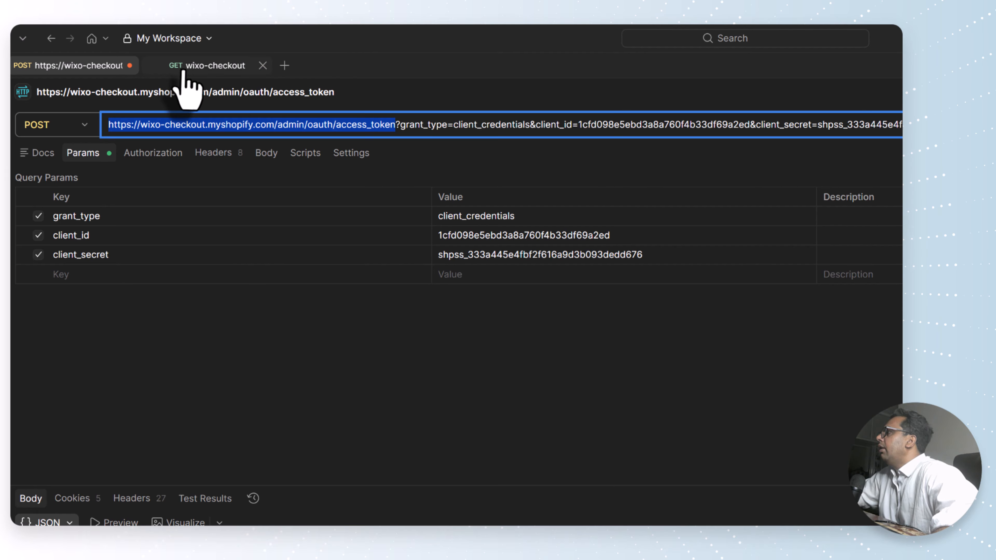
click(184, 67)
triple_click(170, 125)
key(ctrl+v)
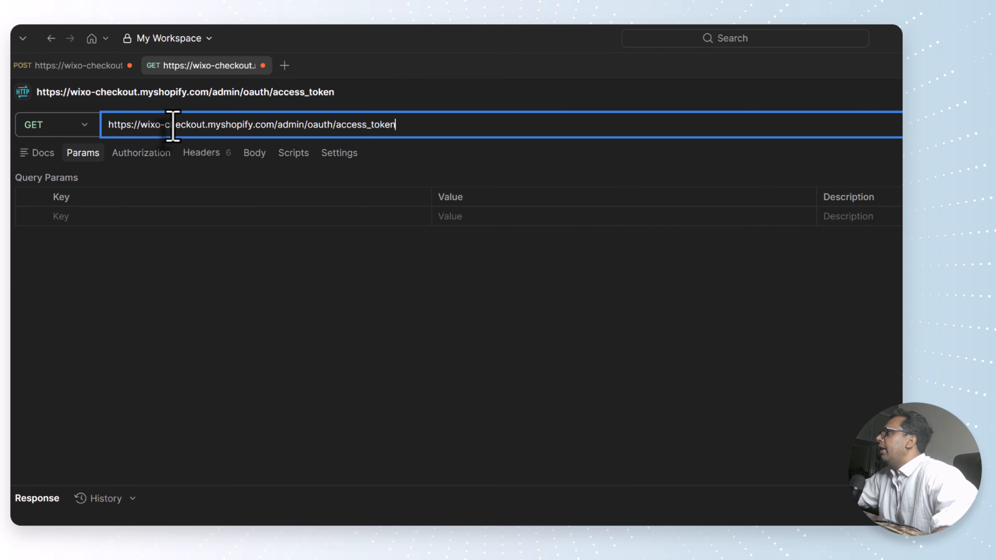
click(192, 308)
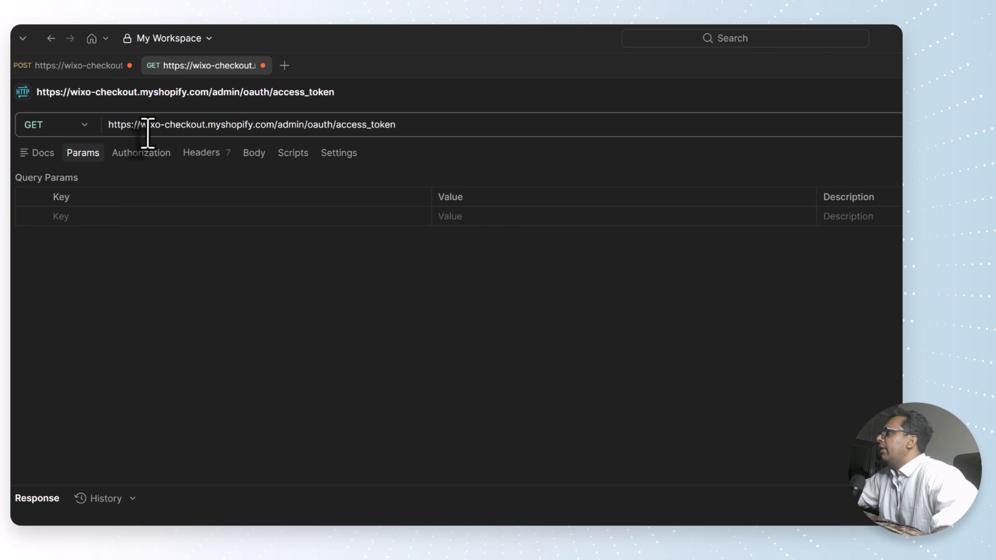
Check the store domain and access_token parts of the new request's URL and set its method to POST.
drag(205, 125, 253, 125)
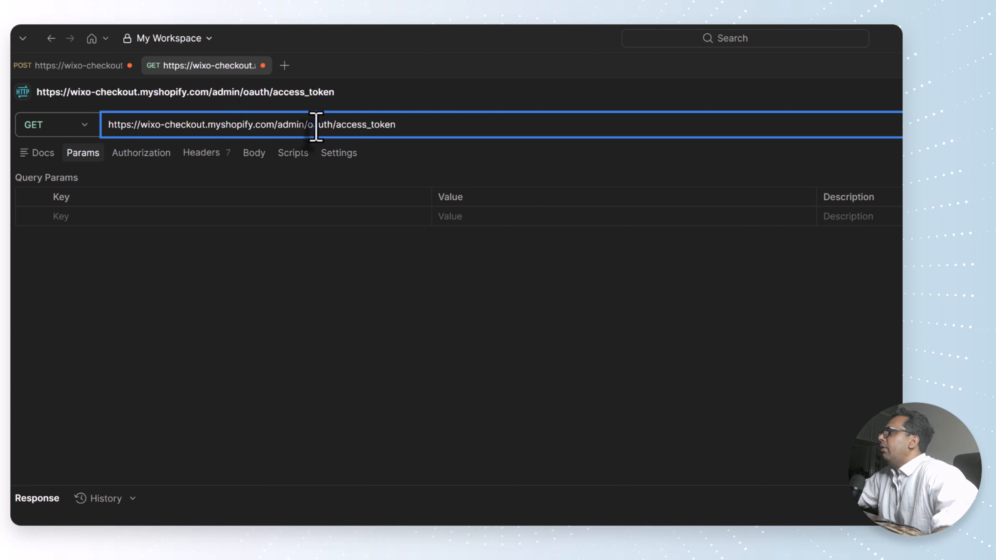
double_click(345, 125)
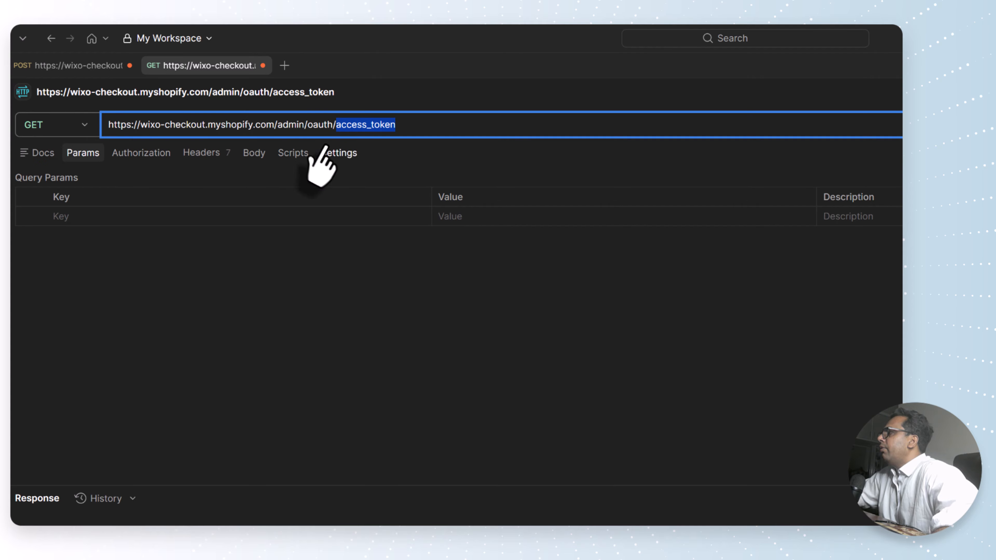
click(82, 129)
click(69, 174)
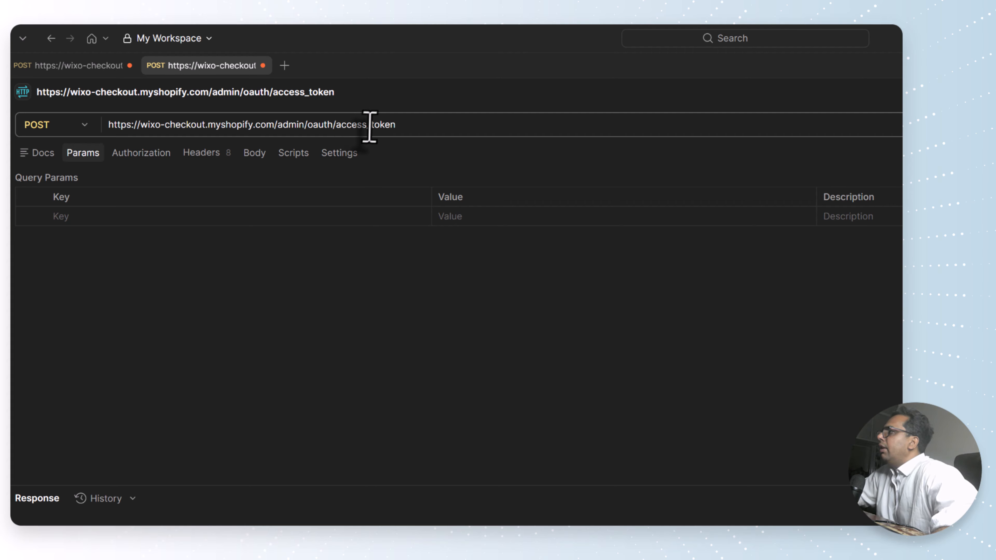
Copy the grant_type key from the existing request and add it as the new request's first query parameter.
key(ctrl+minus)
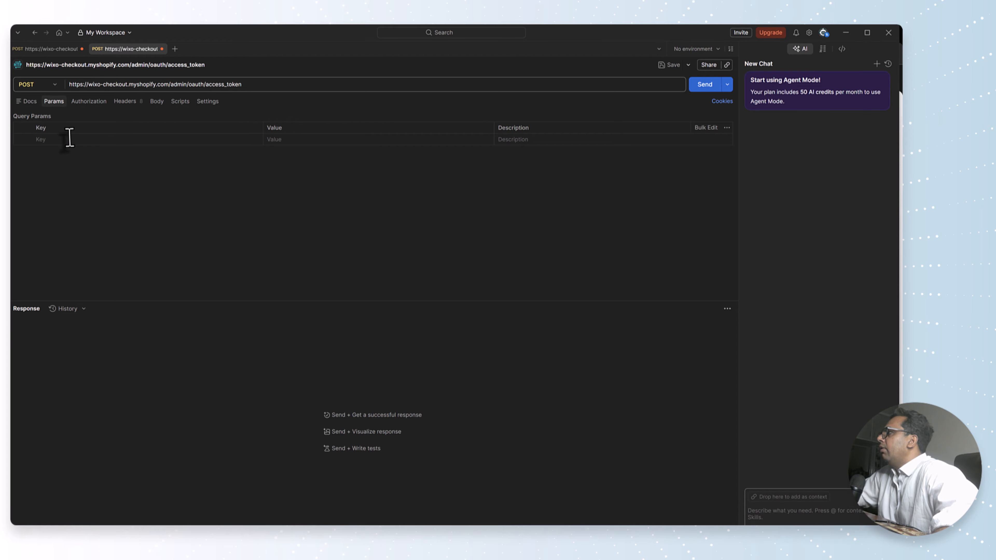
click(52, 49)
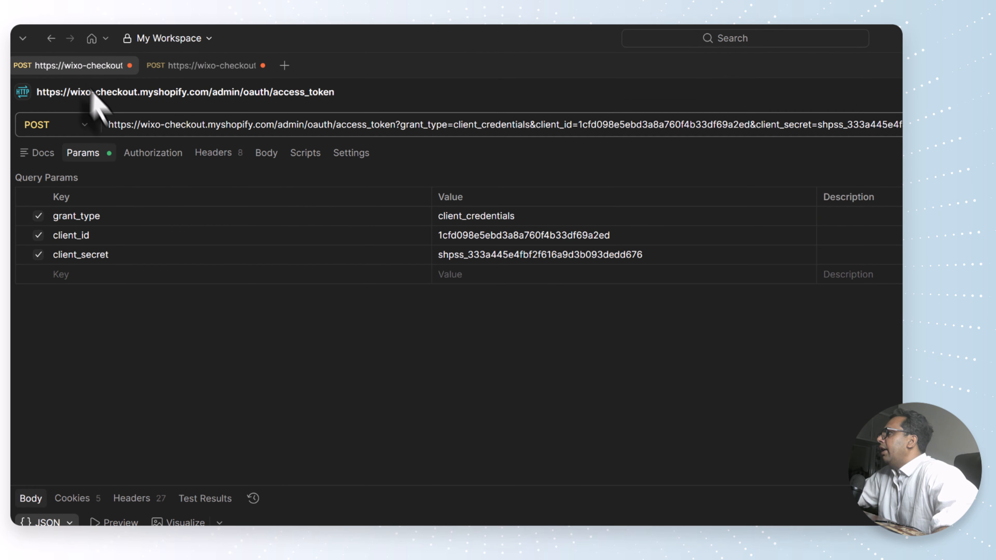
double_click(127, 217)
key(ctrl+c)
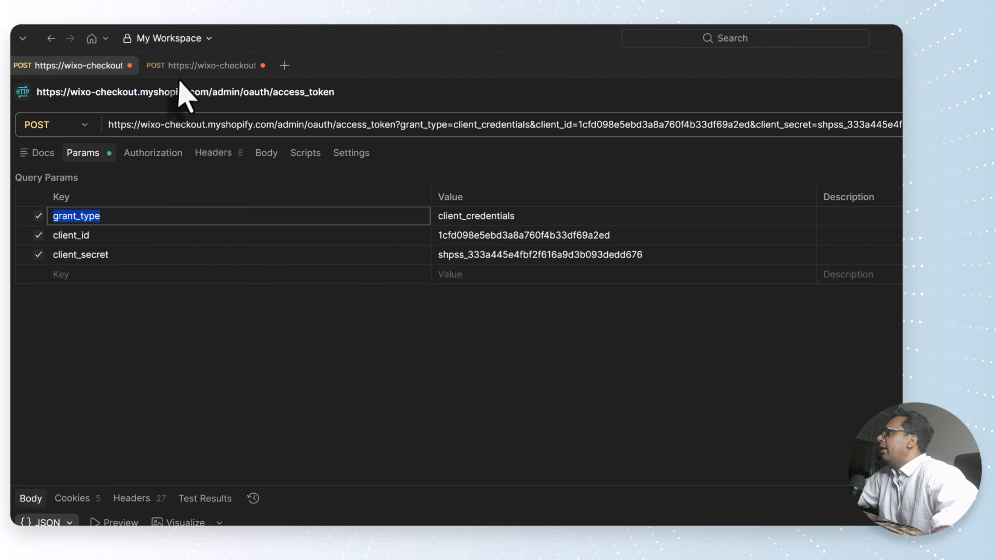
click(173, 66)
click(125, 219)
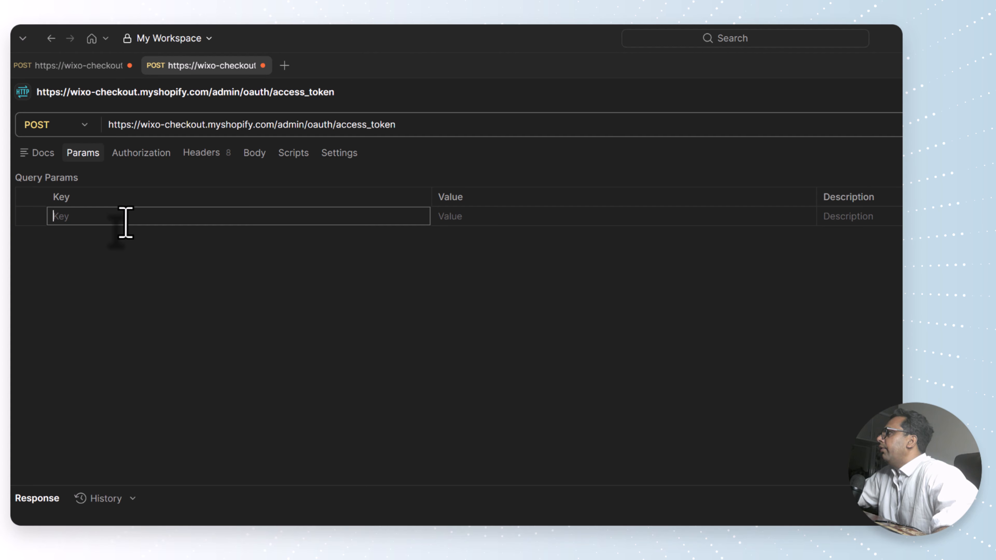
key(ctrl+v)
Set the new request's grant_type value to client_credentials, copied from the existing request.
click(71, 67)
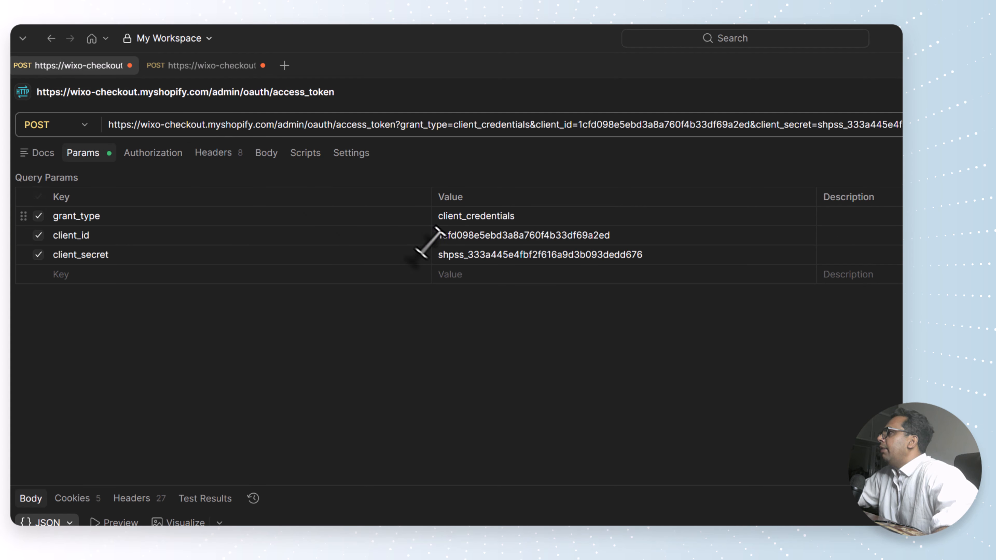
click(472, 218)
double_click(472, 216)
key(ctrl+c)
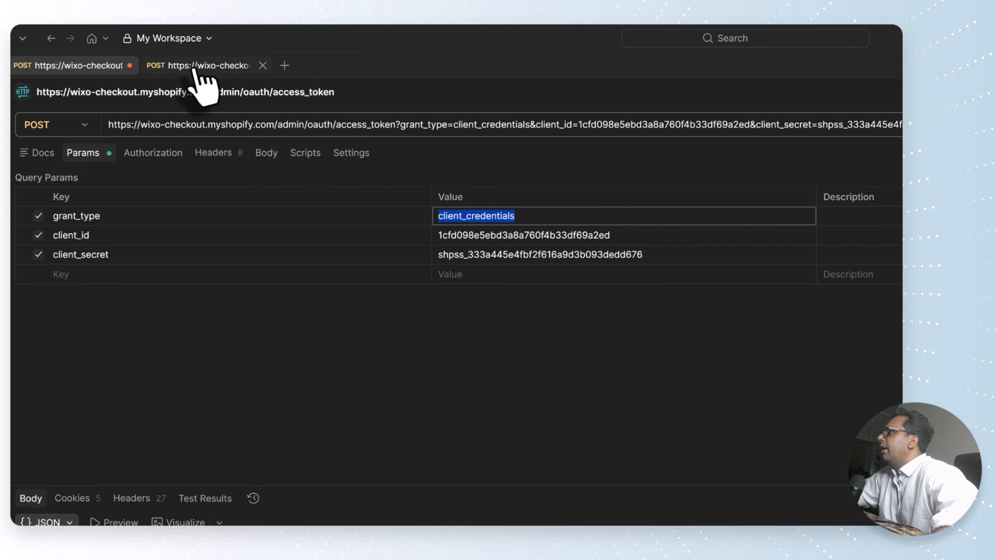
click(196, 68)
click(448, 216)
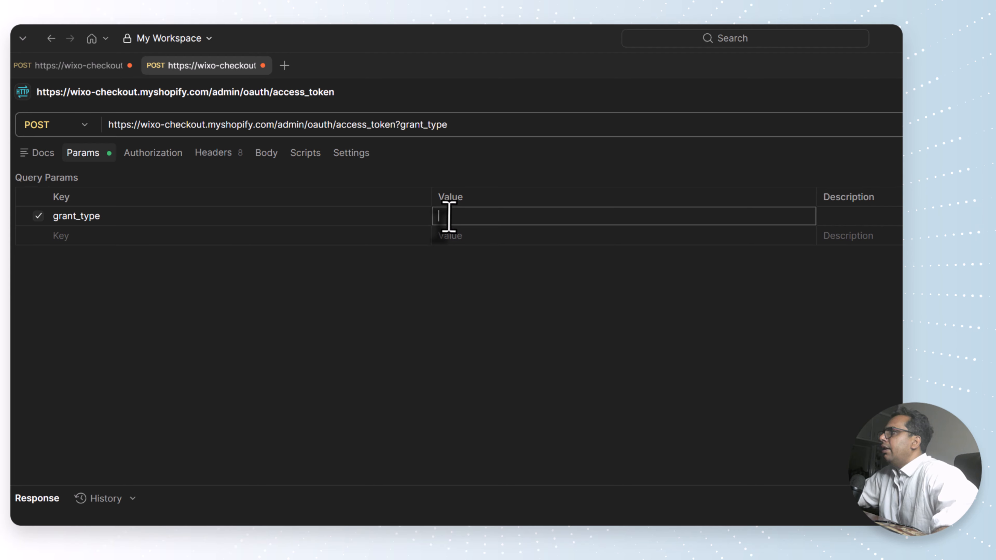
key(ctrl+v)
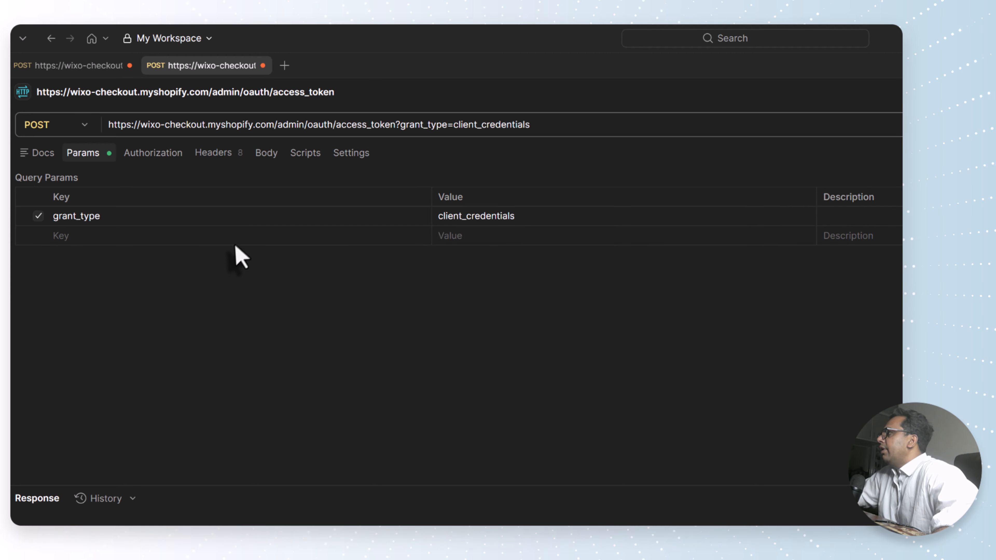
Add client_id as the new request's second query parameter key, copied from the existing request.
click(94, 66)
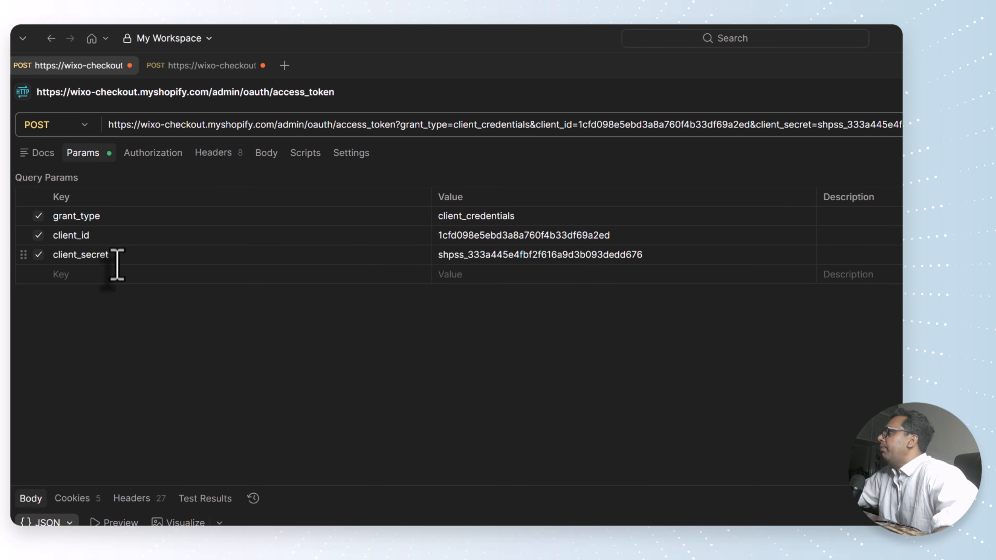
double_click(113, 237)
key(ctrl+c)
click(192, 66)
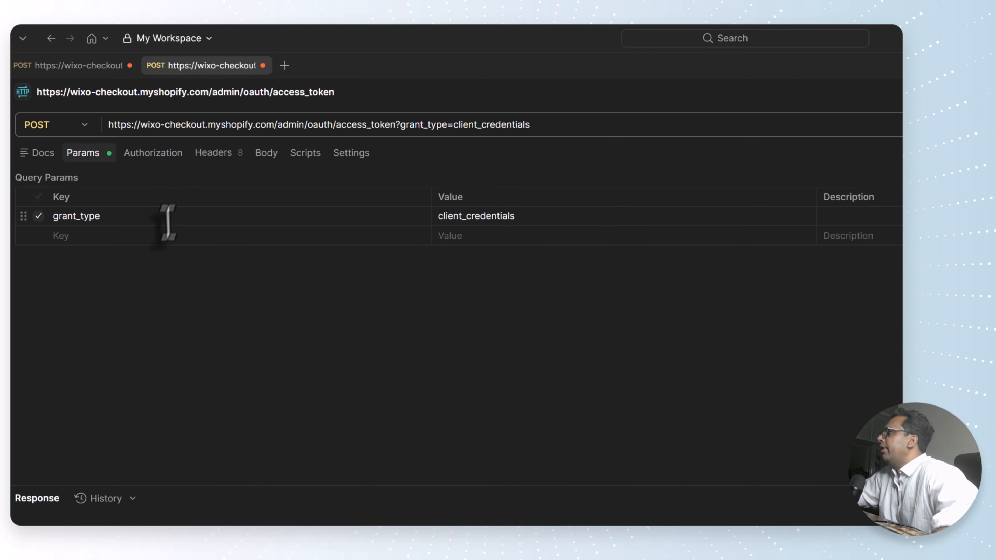
click(161, 237)
key(ctrl+v)
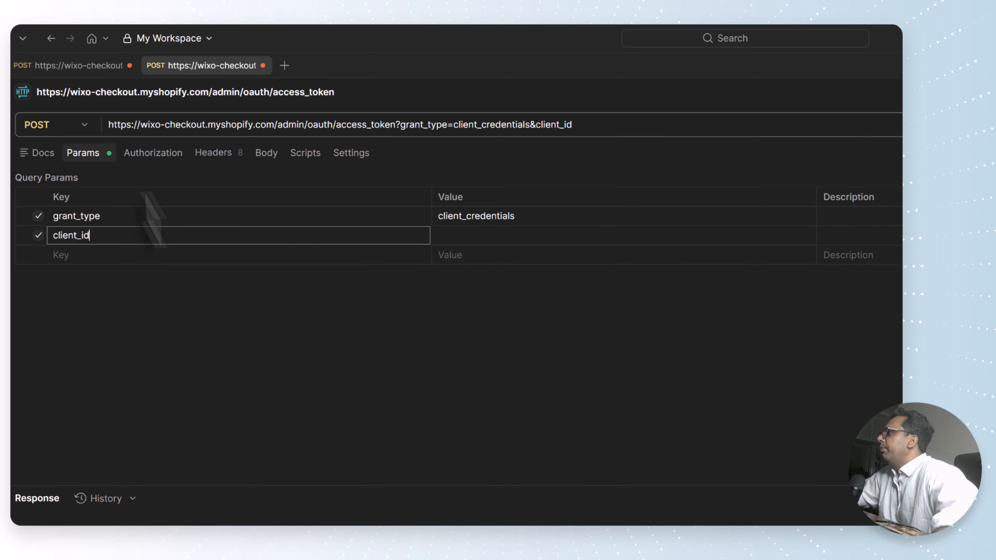
Add client_secret as the new request's third query parameter key, copied from the existing request.
click(78, 66)
double_click(111, 256)
key(ctrl+c)
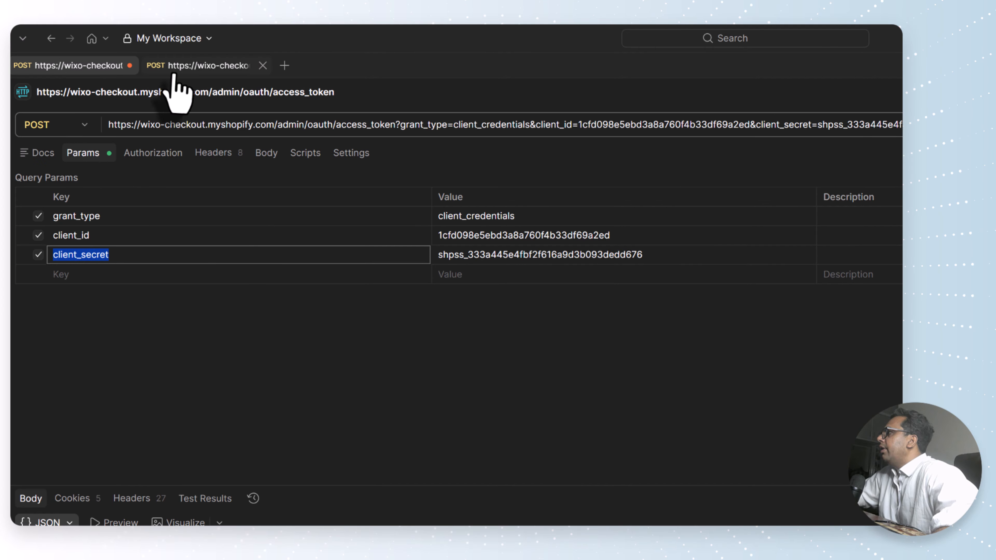
click(212, 66)
click(112, 255)
key(ctrl+v)
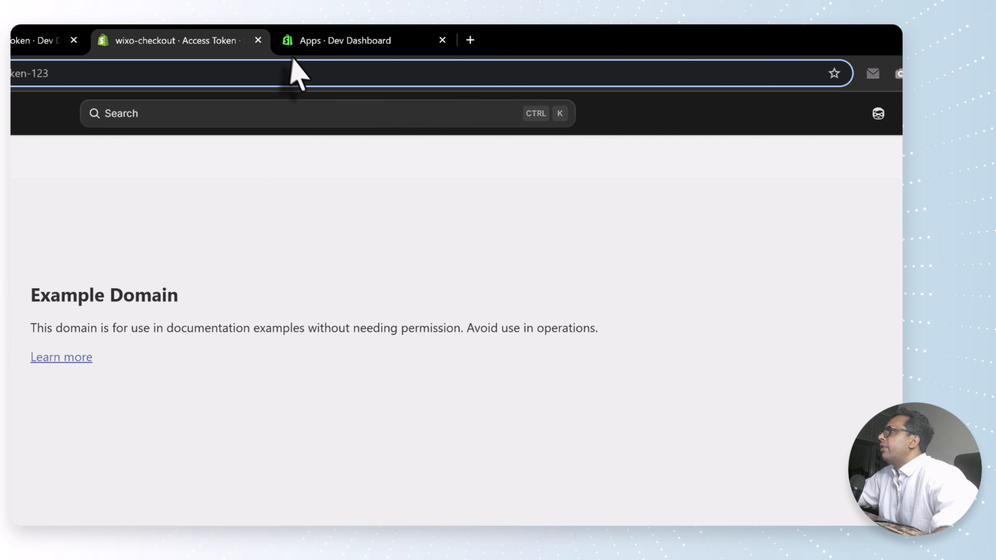
Copy the client ID from the Access Token app's settings in the Dev Dashboard and paste it as the client_id value in Postman.
click(413, 34)
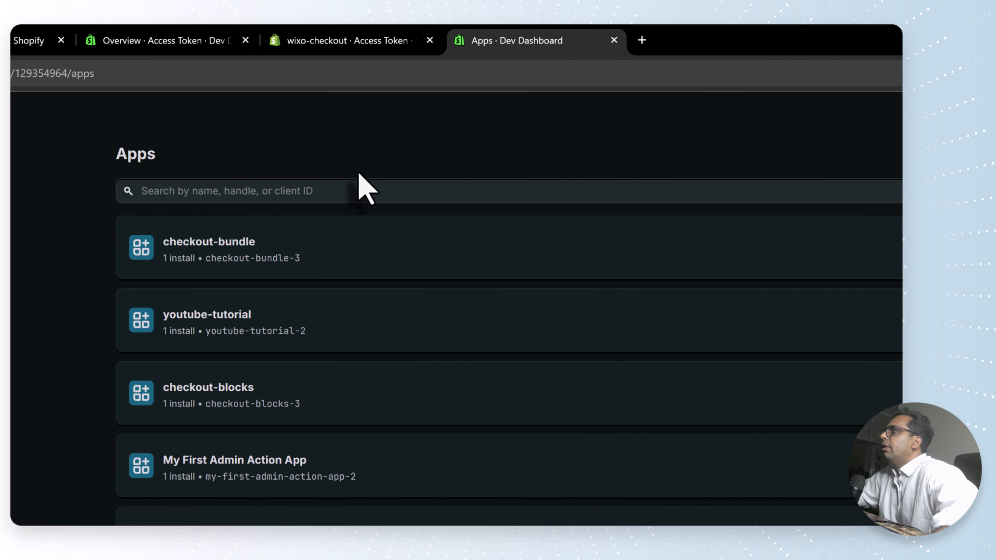
click(256, 40)
click(121, 40)
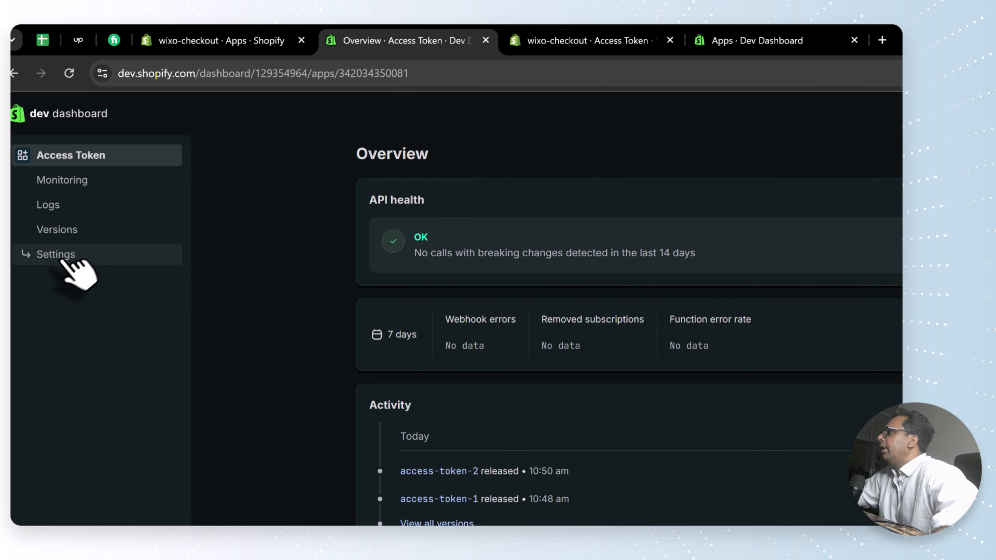
click(96, 257)
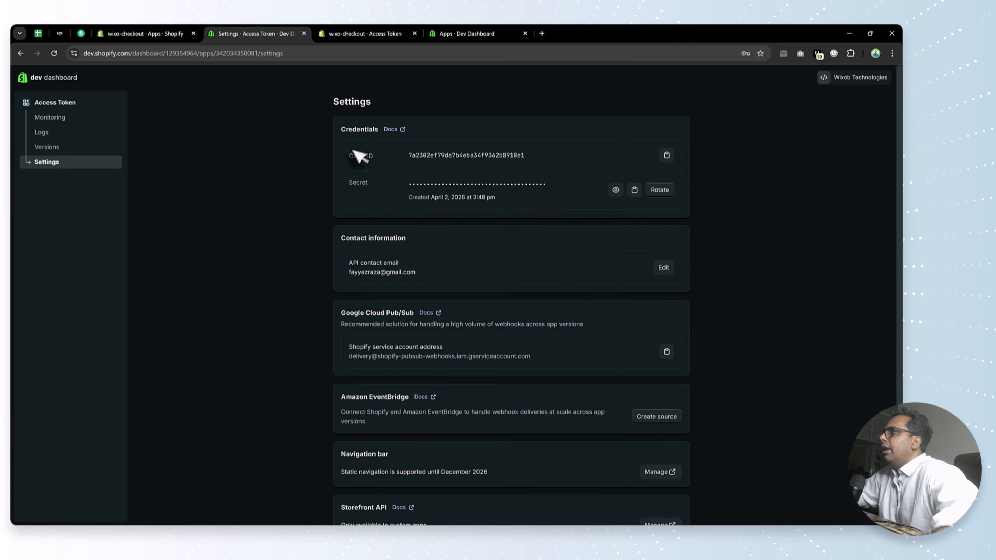
click(667, 156)
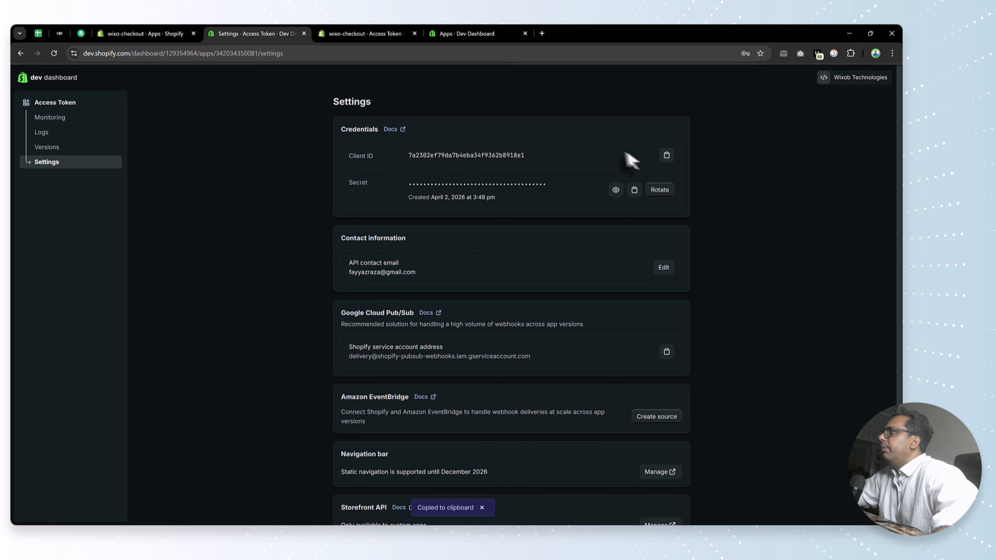
key(alt+Tab)
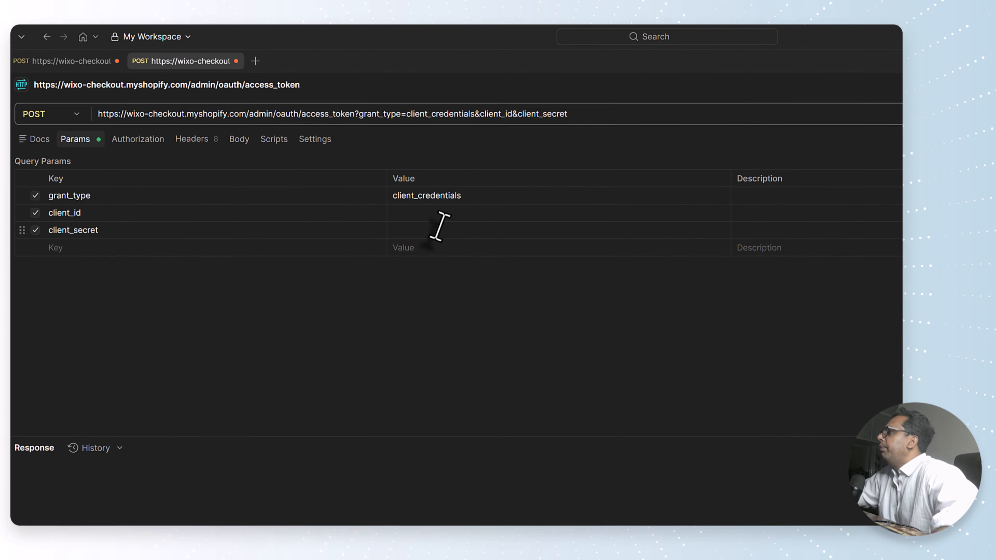
click(439, 213)
key(ctrl+v)
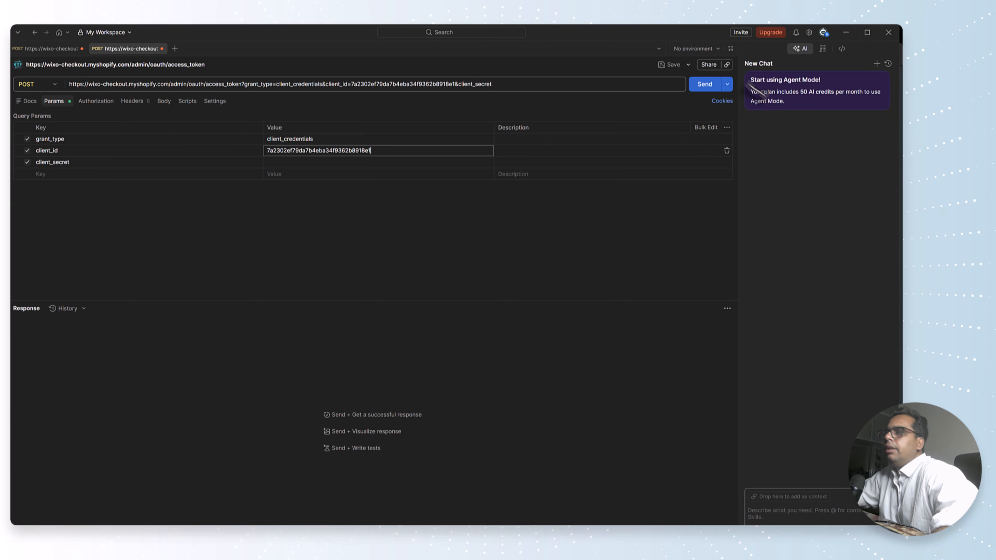
Copy the app's secret from the Dev Dashboard settings into the client_secret value in Postman and send the POST request.
click(846, 33)
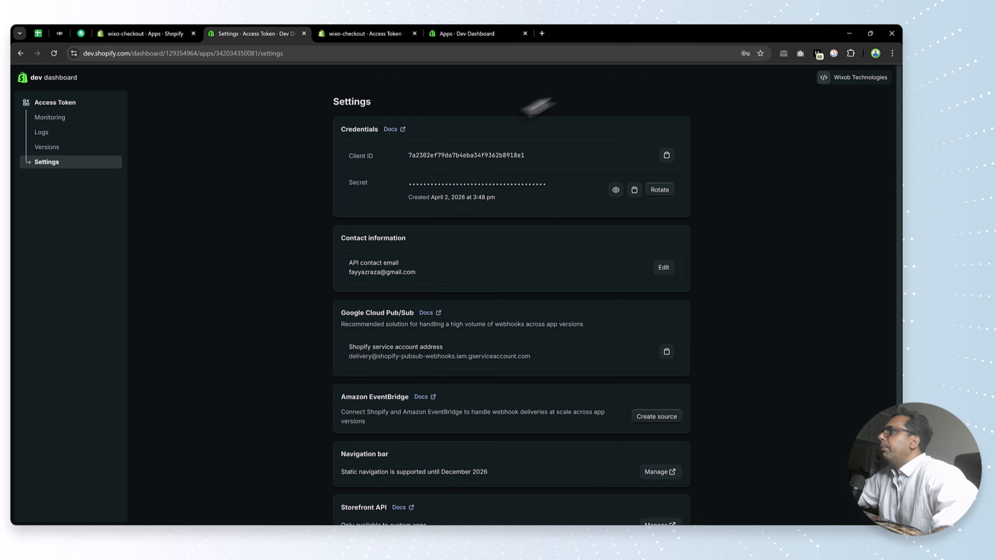
click(470, 306)
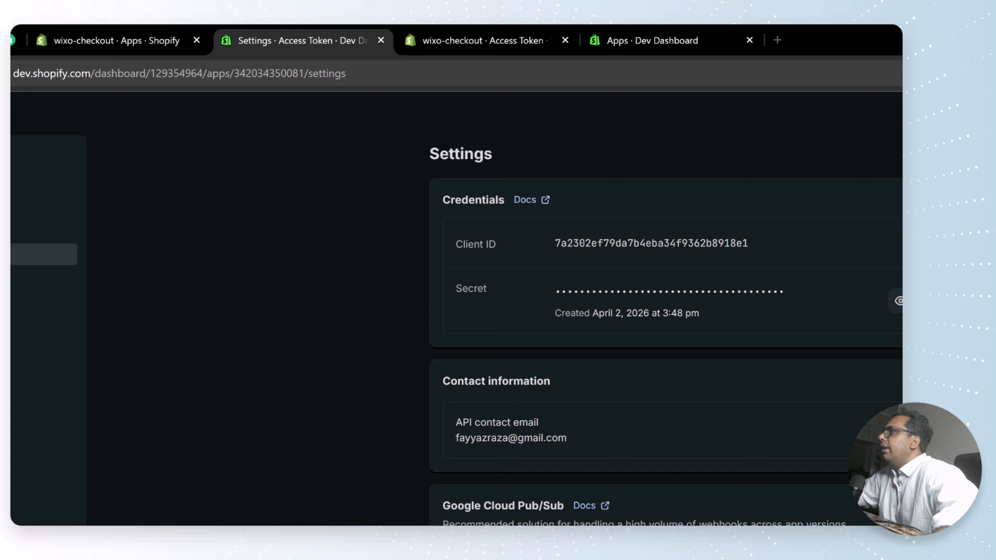
key(alt+Tab)
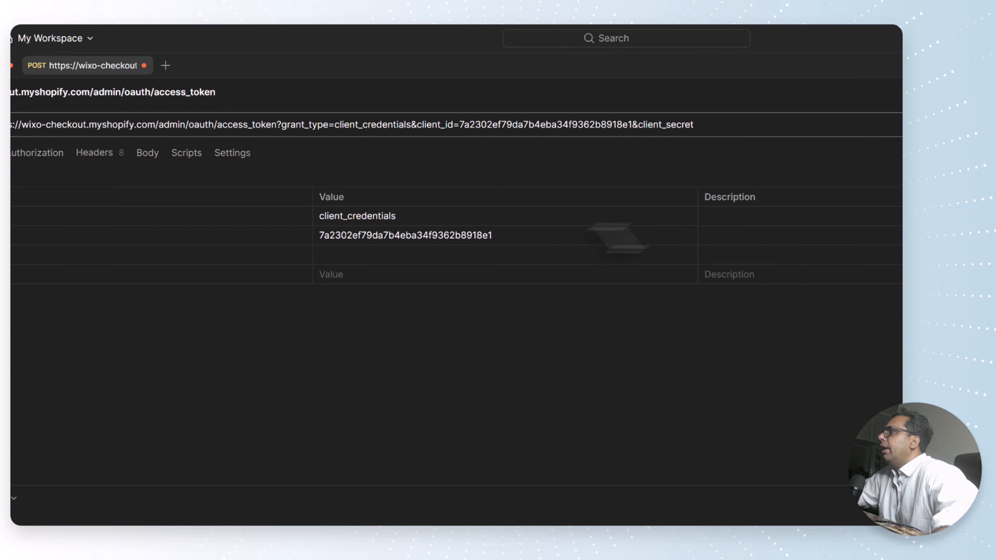
click(426, 260)
key(super+v)
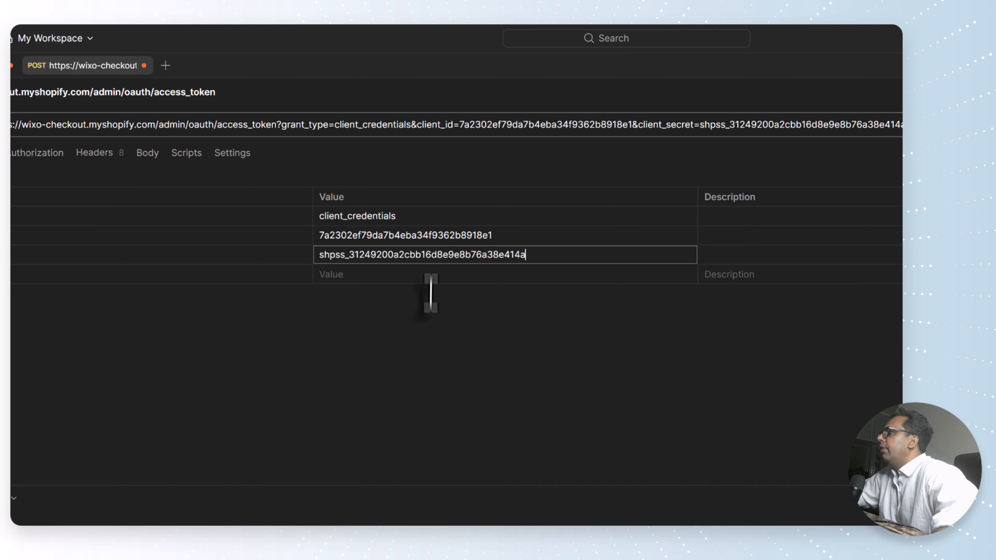
click(429, 314)
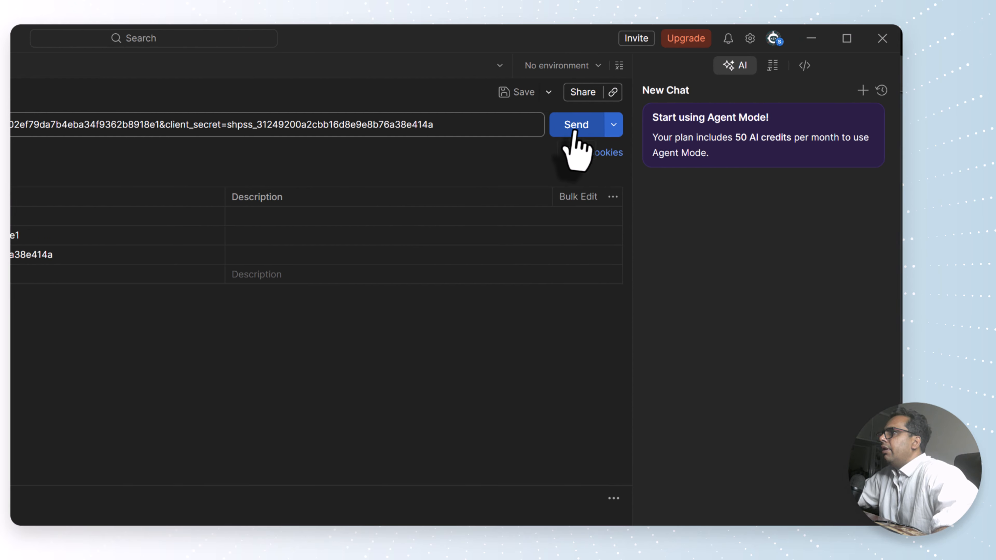
click(619, 117)
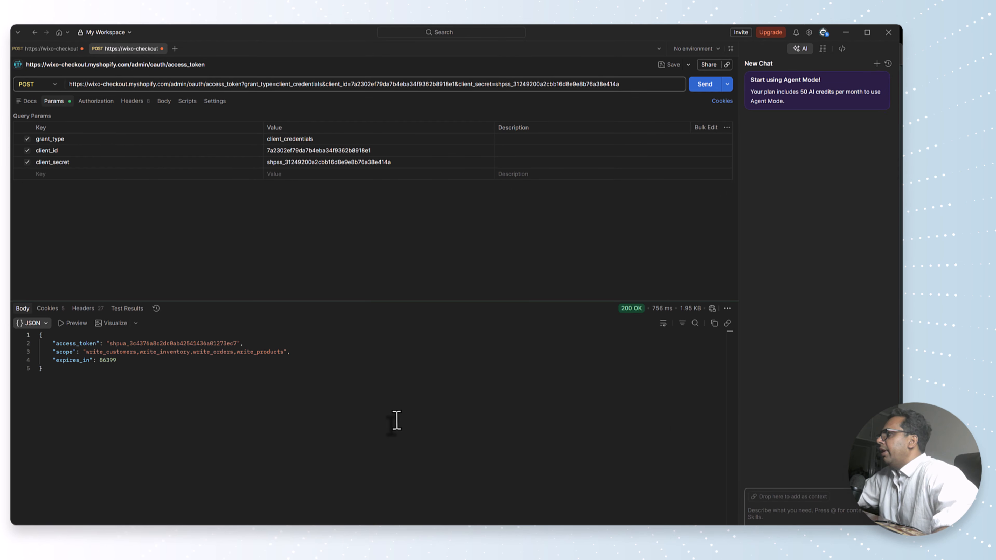
Examine the access token, each granted scope and the expiry time in the token request's JSON response.
double_click(66, 344)
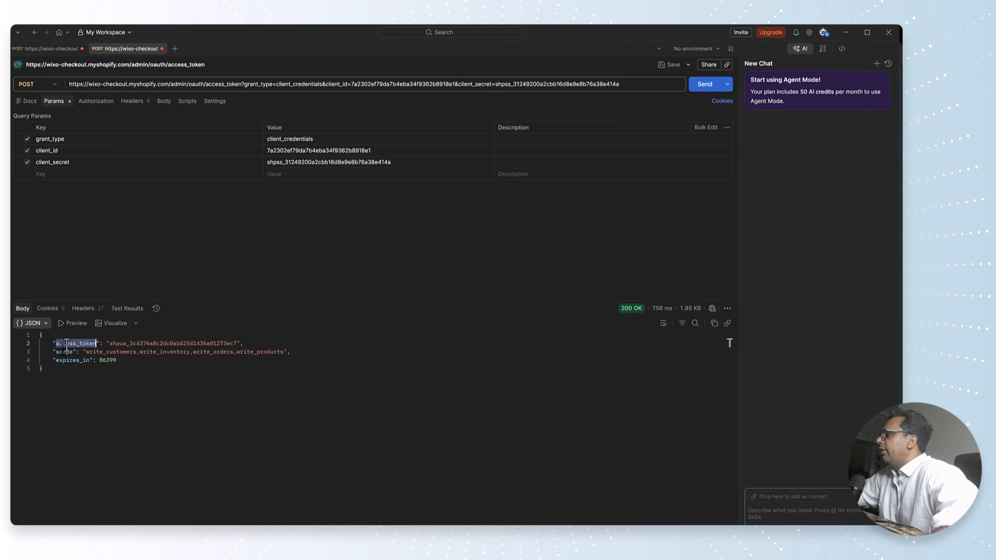
double_click(206, 344)
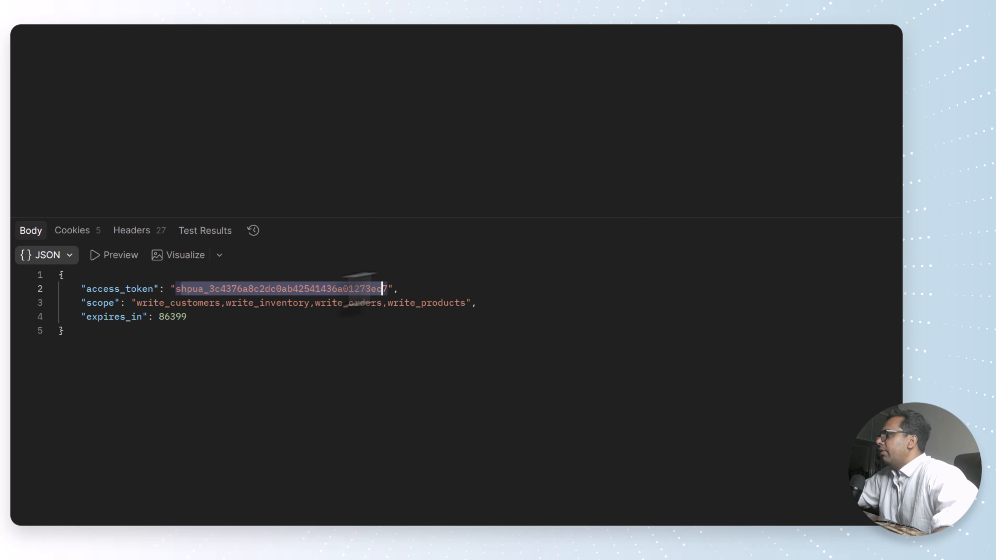
double_click(164, 305)
double_click(249, 306)
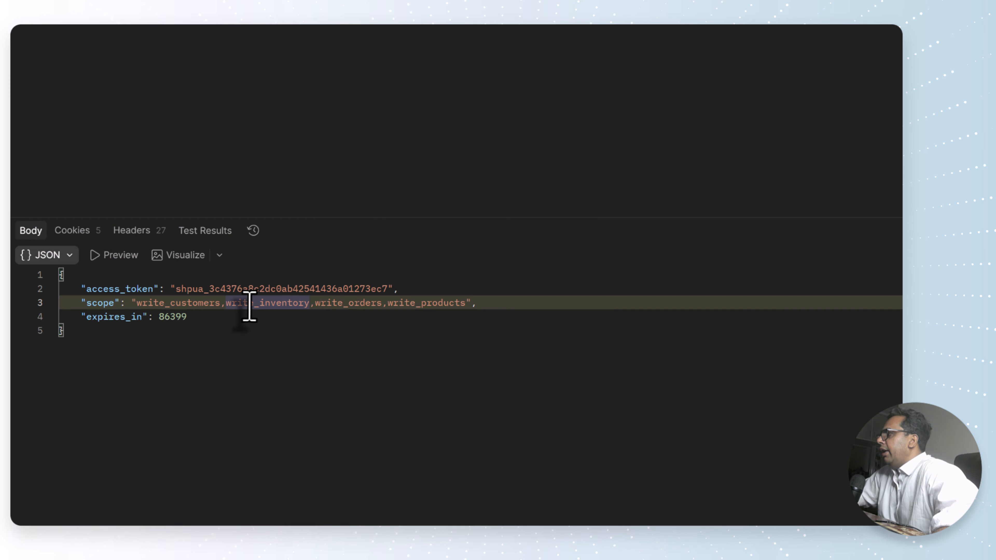
double_click(341, 305)
double_click(428, 303)
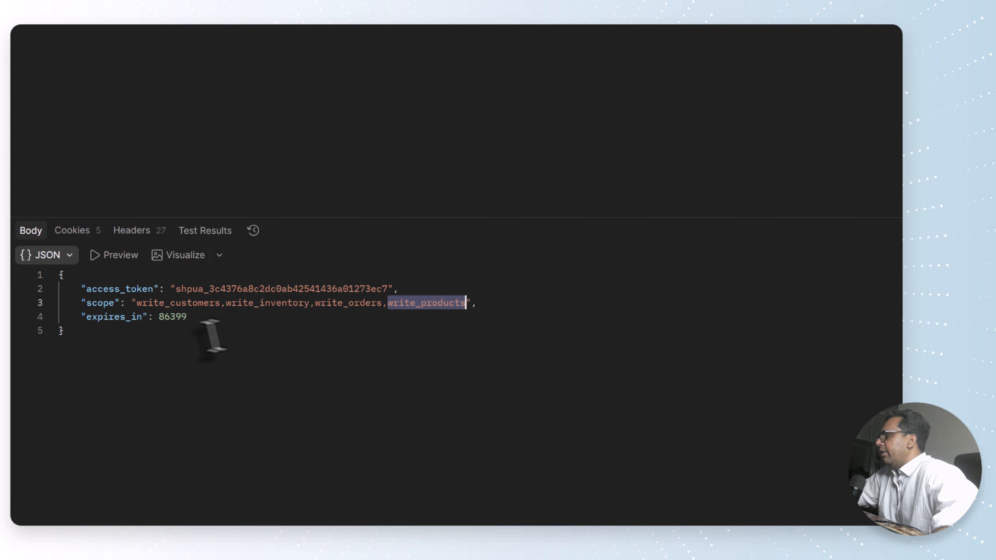
double_click(147, 303)
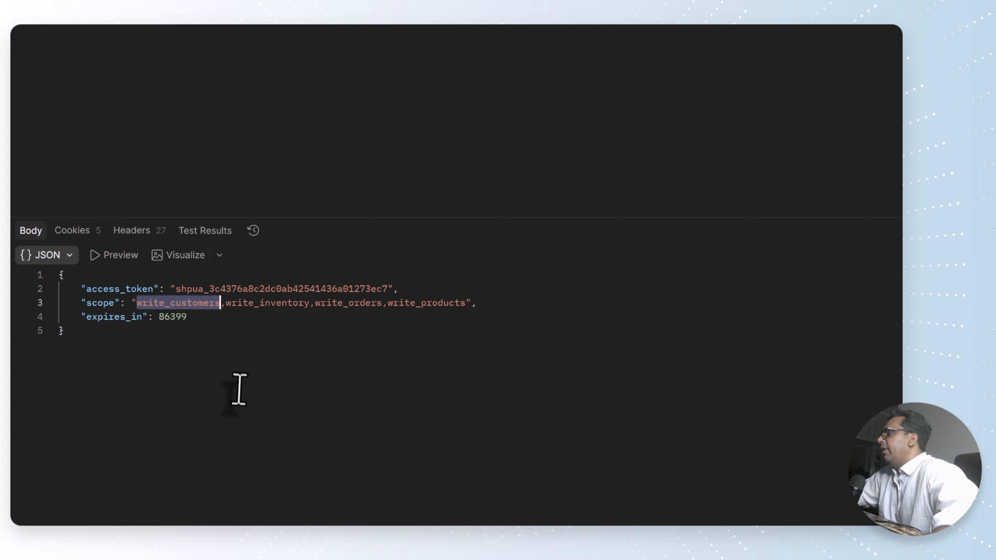
click(183, 331)
click(169, 291)
double_click(173, 303)
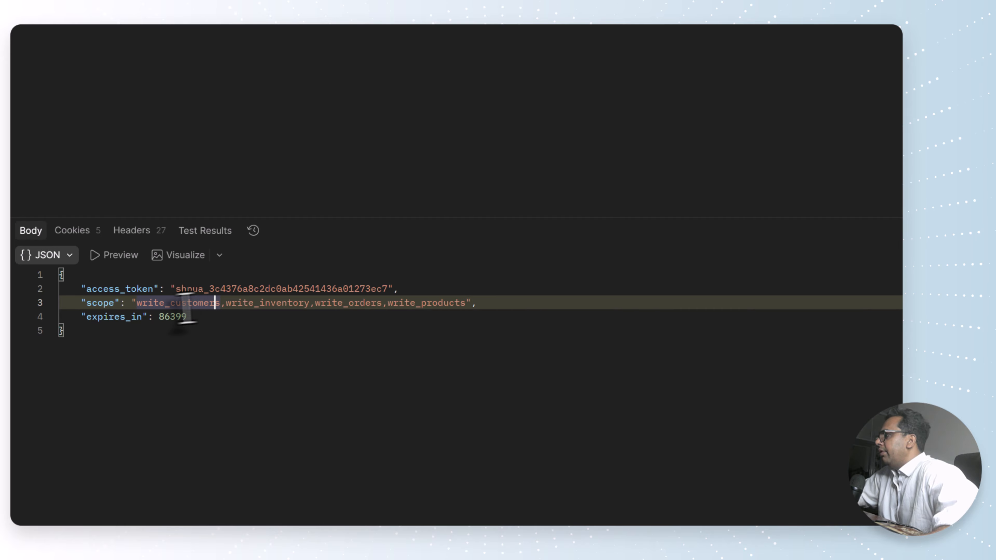
click(210, 331)
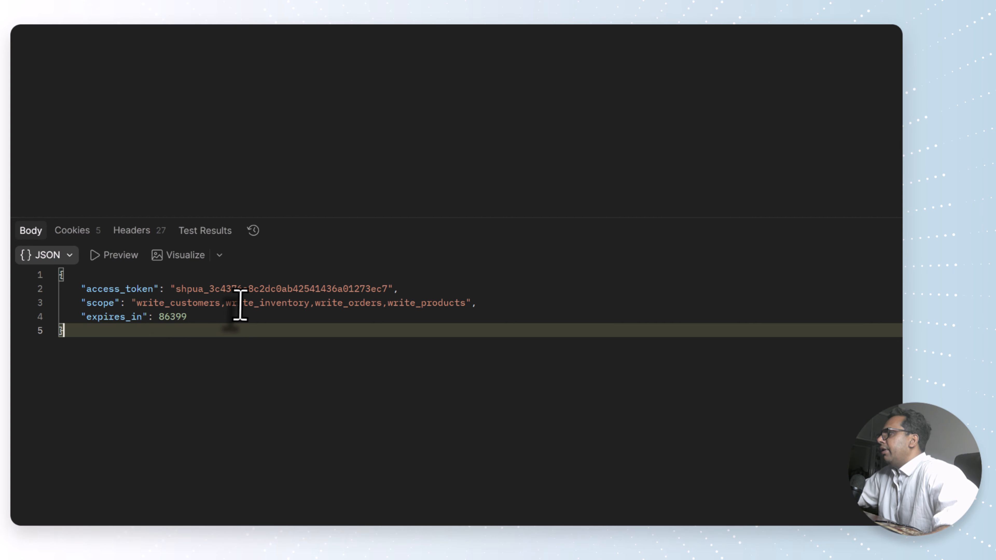
double_click(266, 303)
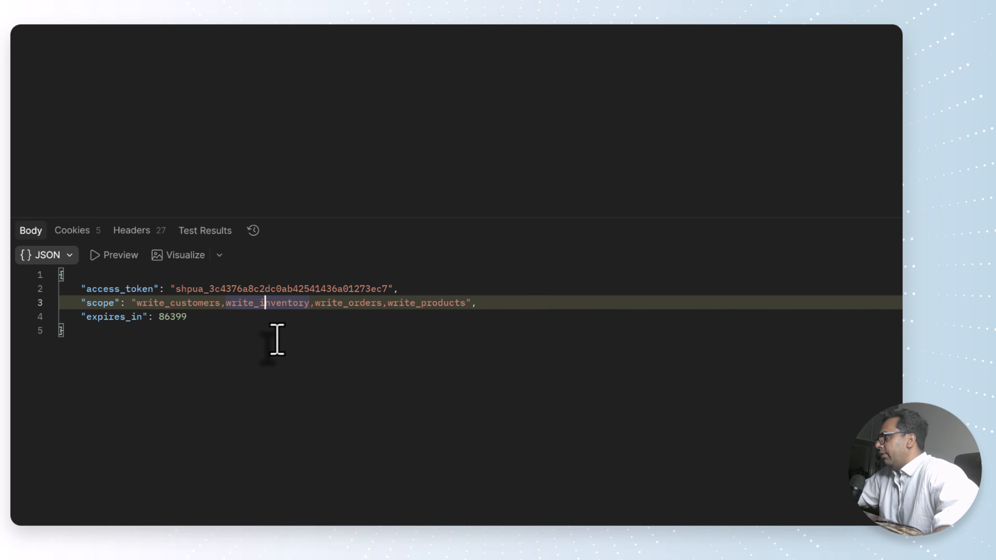
double_click(126, 317)
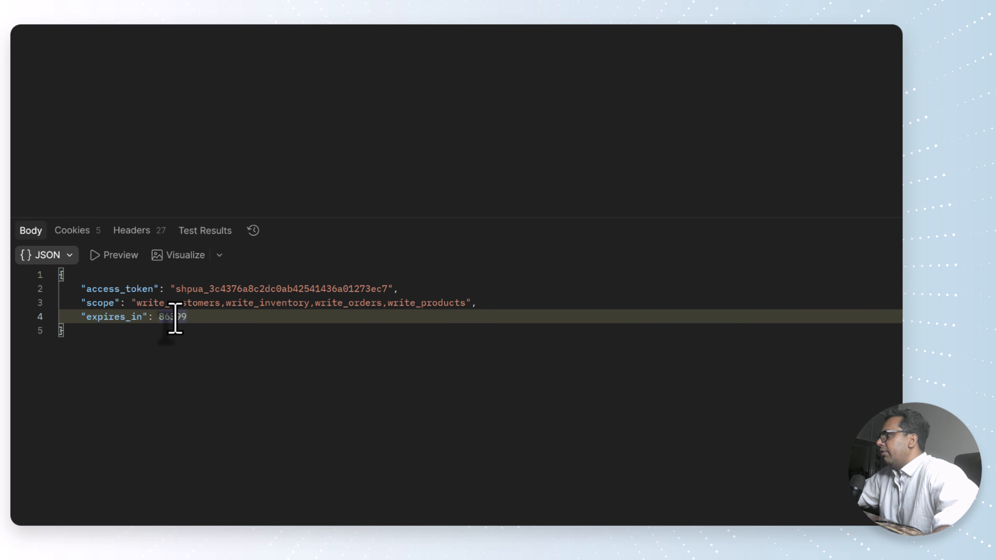